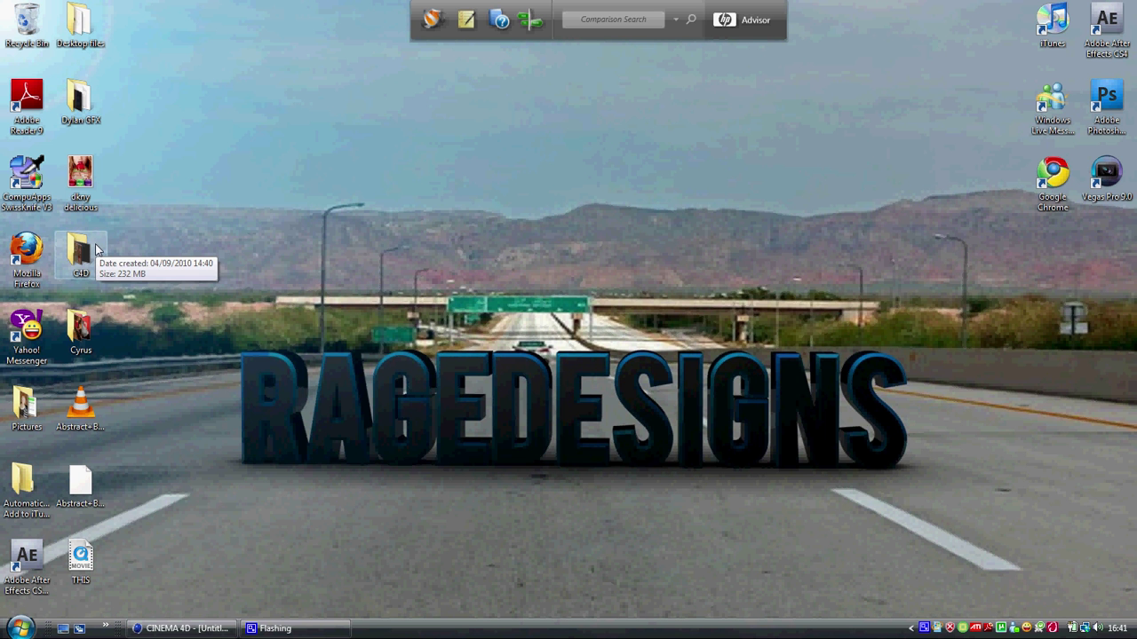
Open the C4D folder, view the "Sexy As Ever" image, and close the folder
double_click(79, 251)
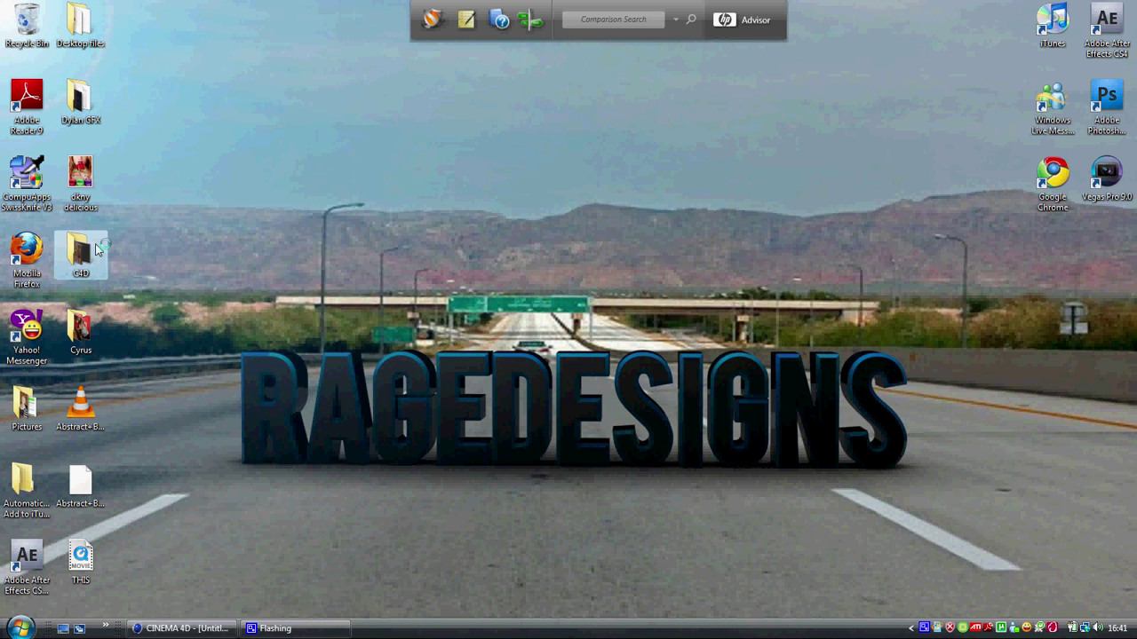
scroll(868, 390, "down", 3)
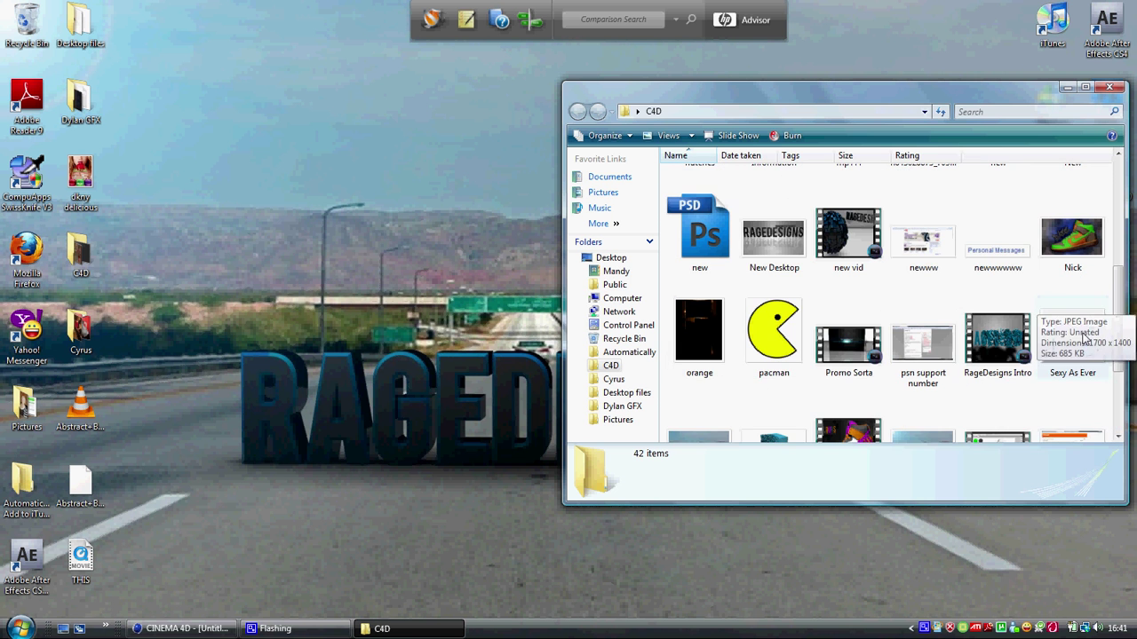
double_click(1083, 338)
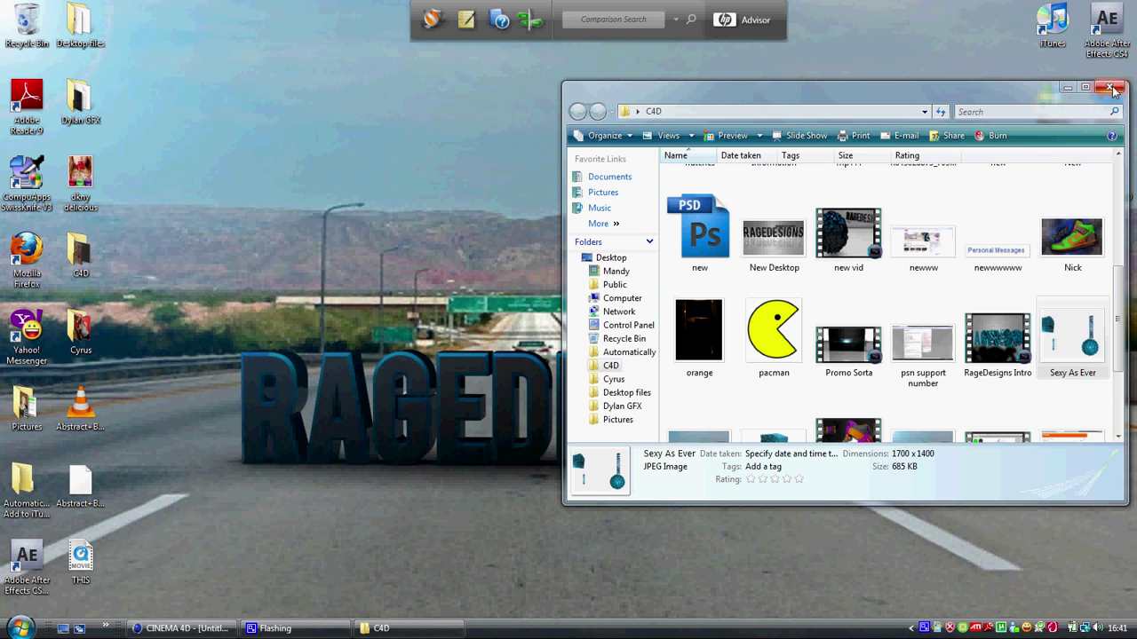
left_click(1108, 86)
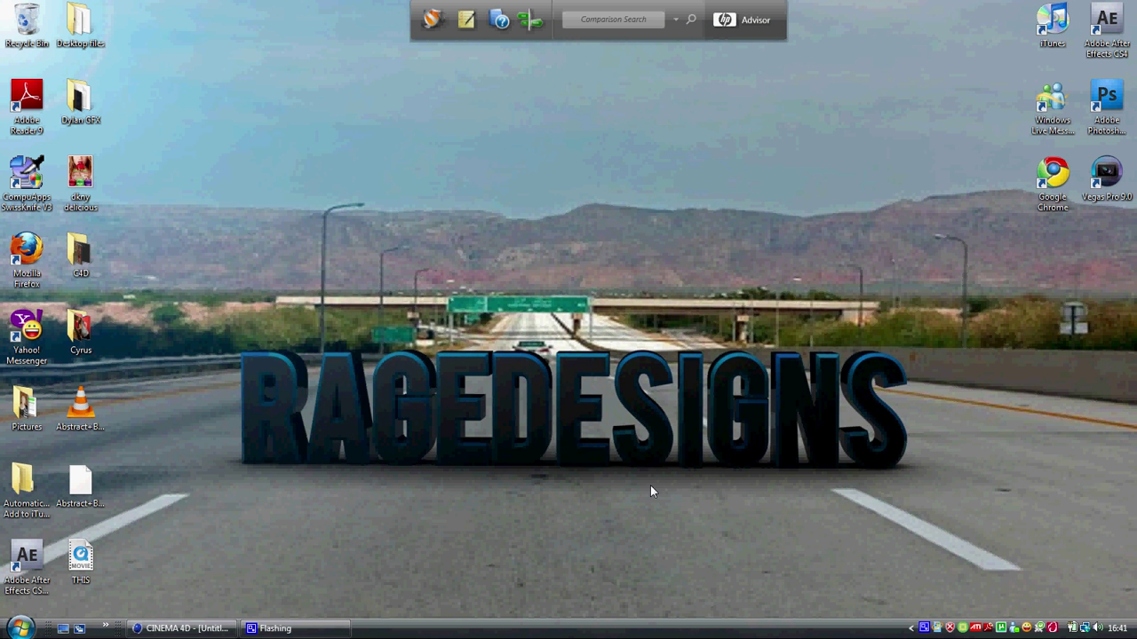
Switch to CINEMA 4D, add a Sky object to the empty scene and render a preview of the perspective view
left_click(191, 629)
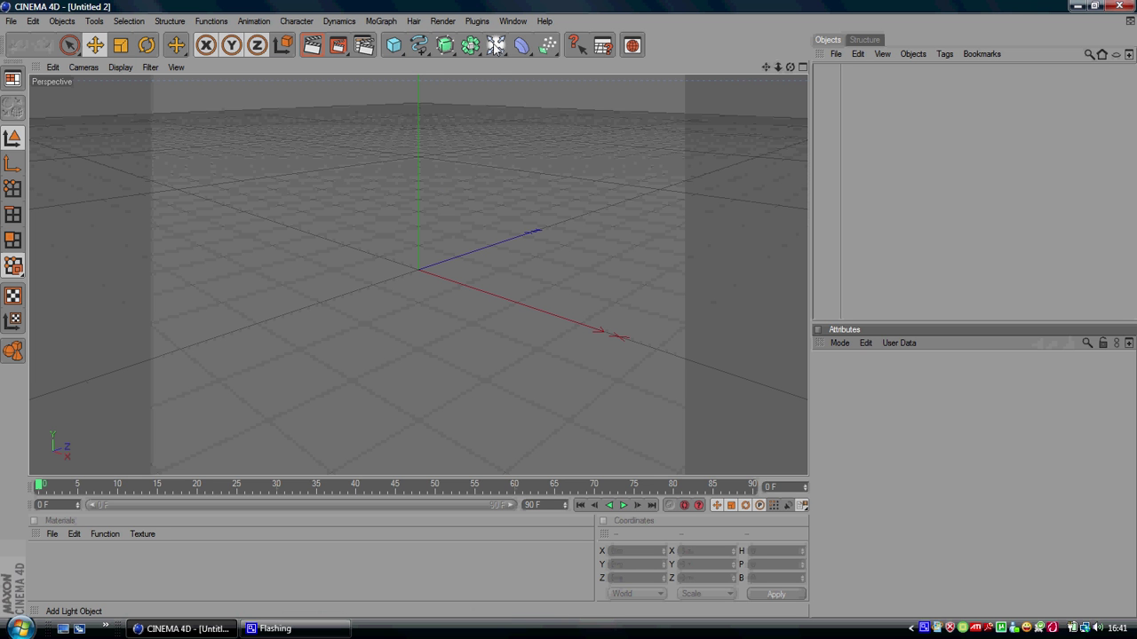
left_click_drag(495, 46, 716, 113)
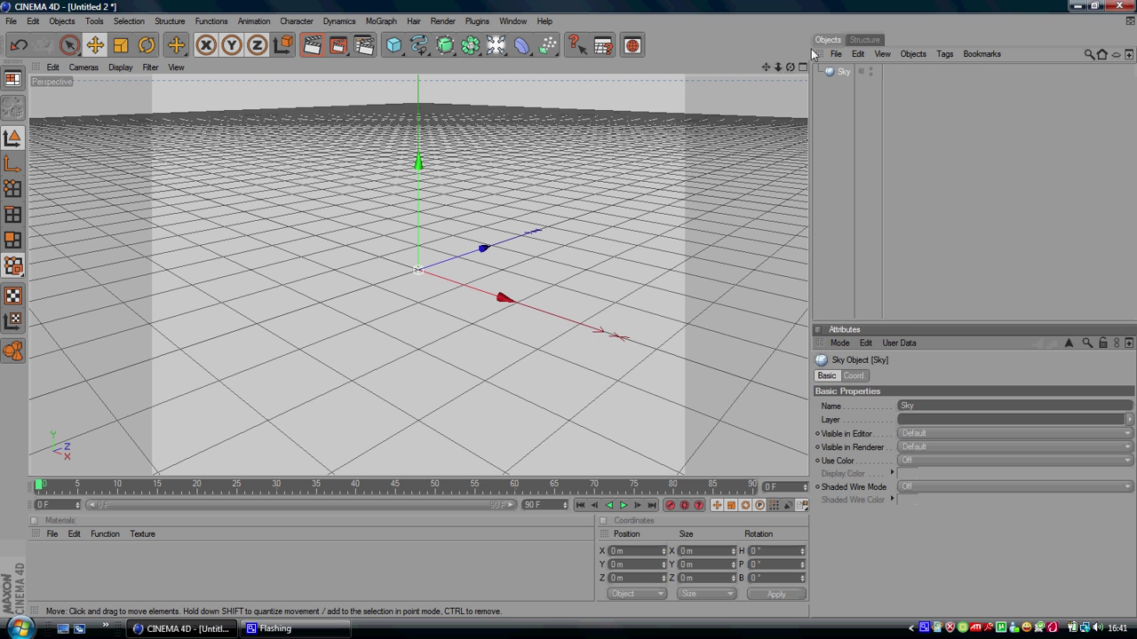
left_click_drag(790, 67, 792, 67)
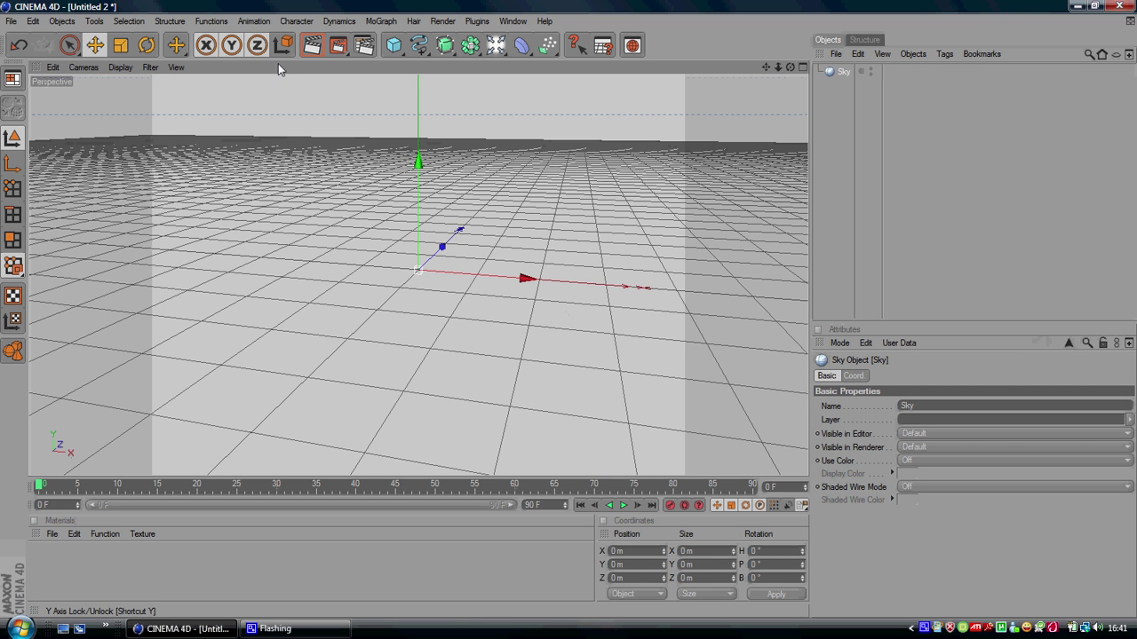
left_click(313, 46)
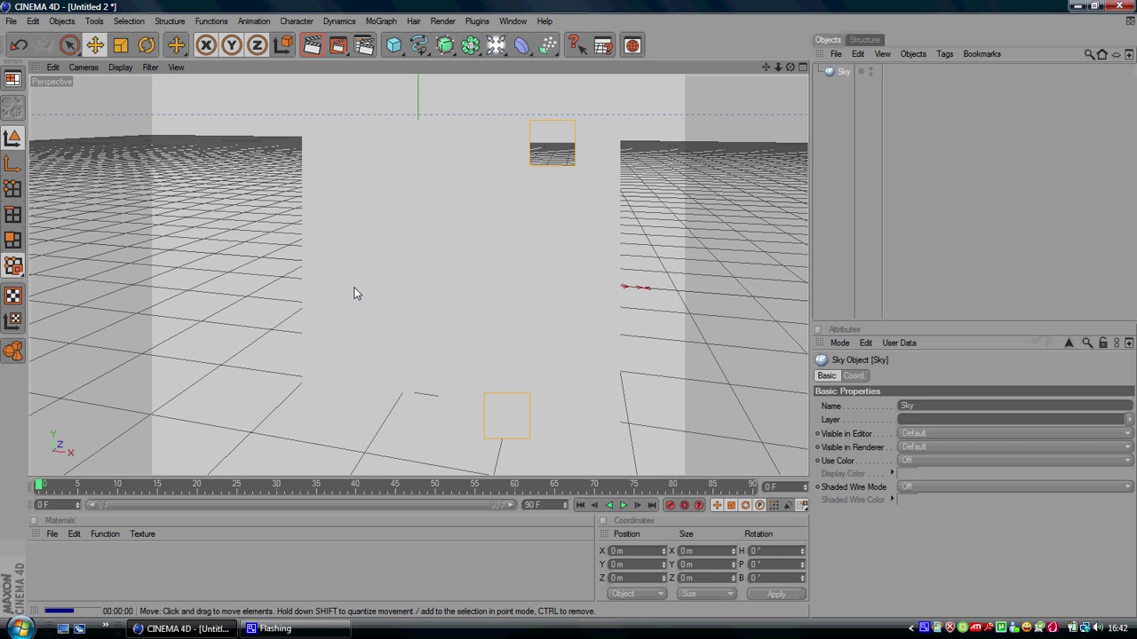
left_click(786, 359)
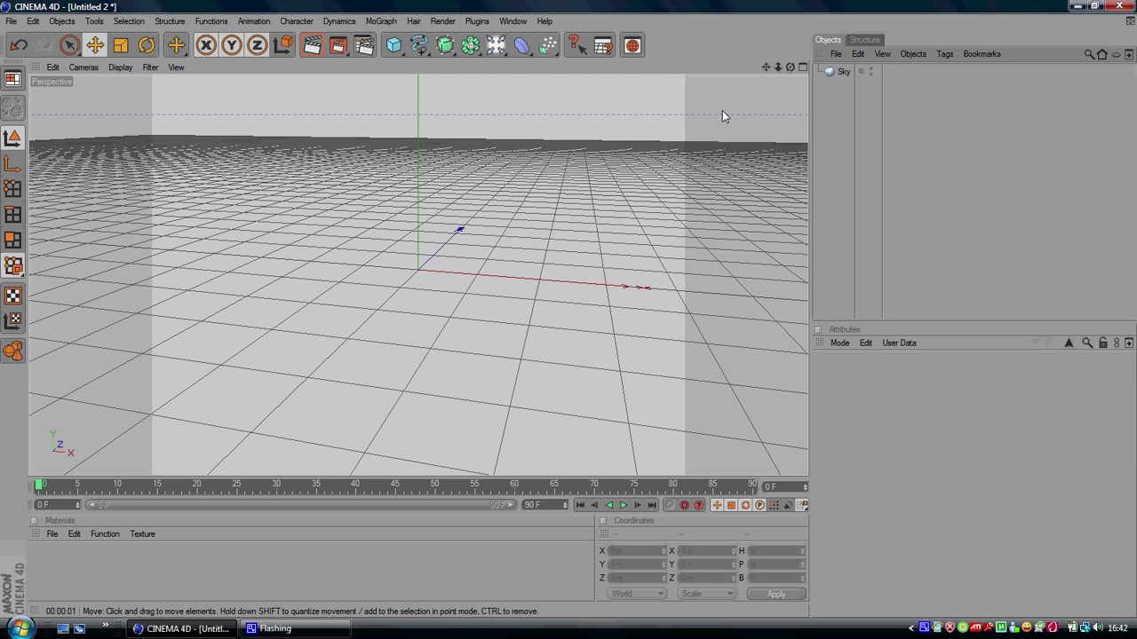
Add a sphere primitive and raise it along the Y axis to about 167 m
left_click(392, 49)
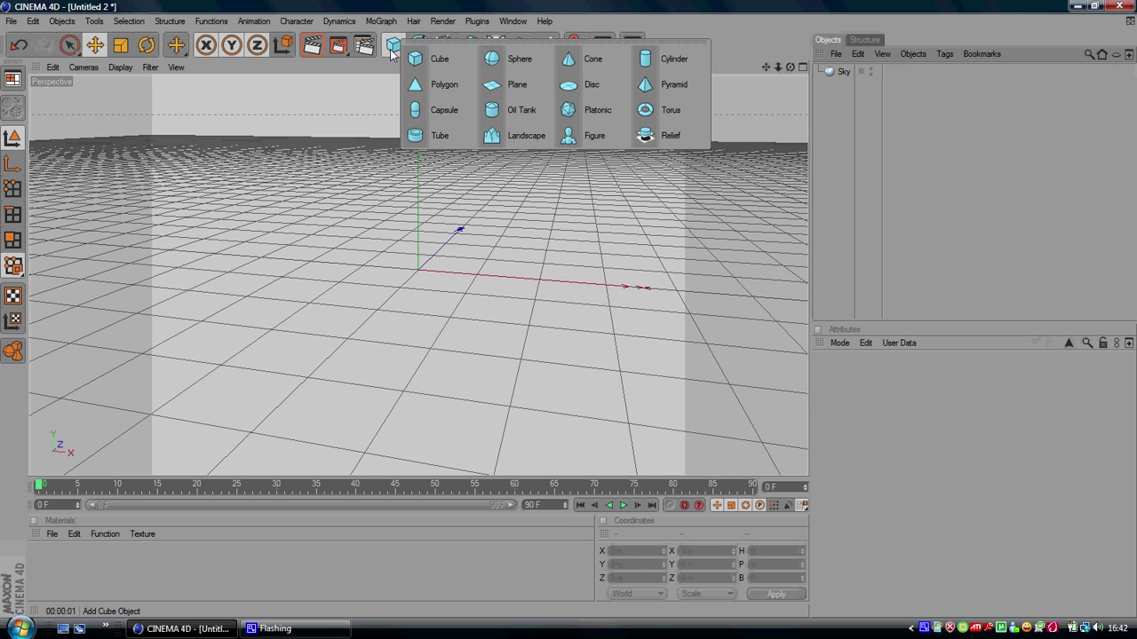
left_click_drag(392, 49, 538, 61)
left_click_drag(419, 163, 422, 62)
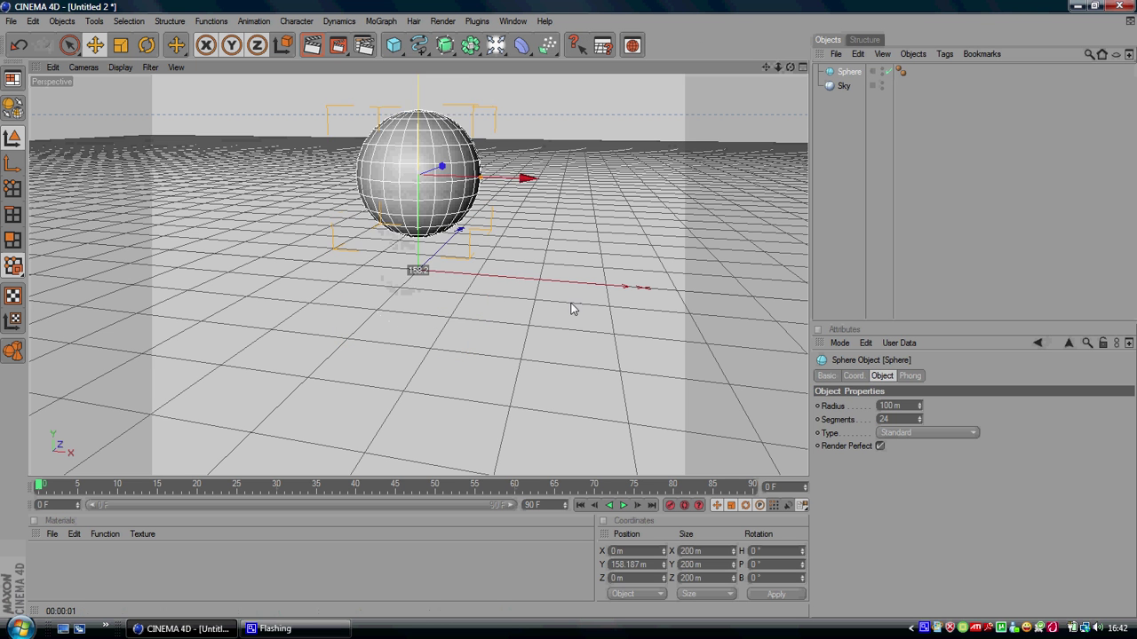
Set the sphere's radius to 150 m and its segments to 40
left_click(905, 406)
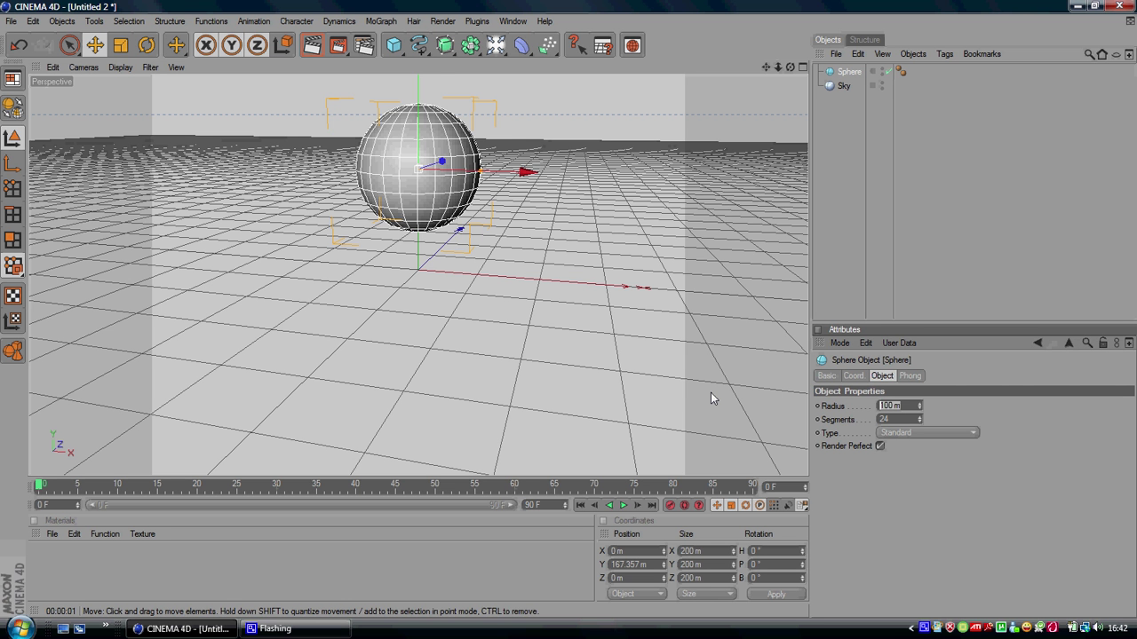
type("150")
key("Return")
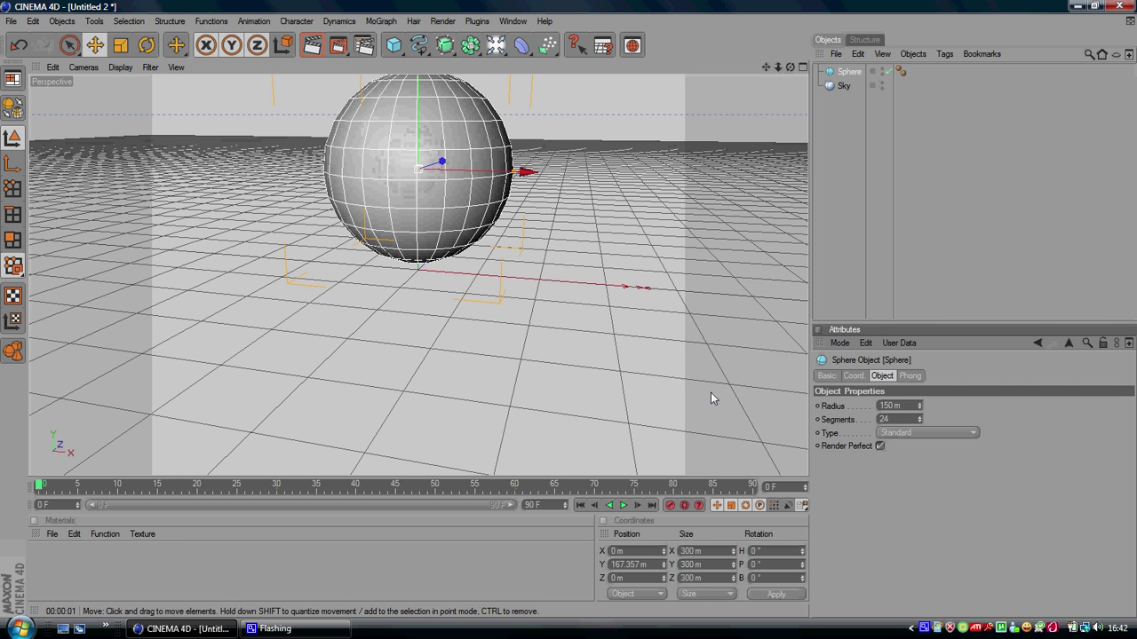
left_click(893, 419)
type("40")
key("Return")
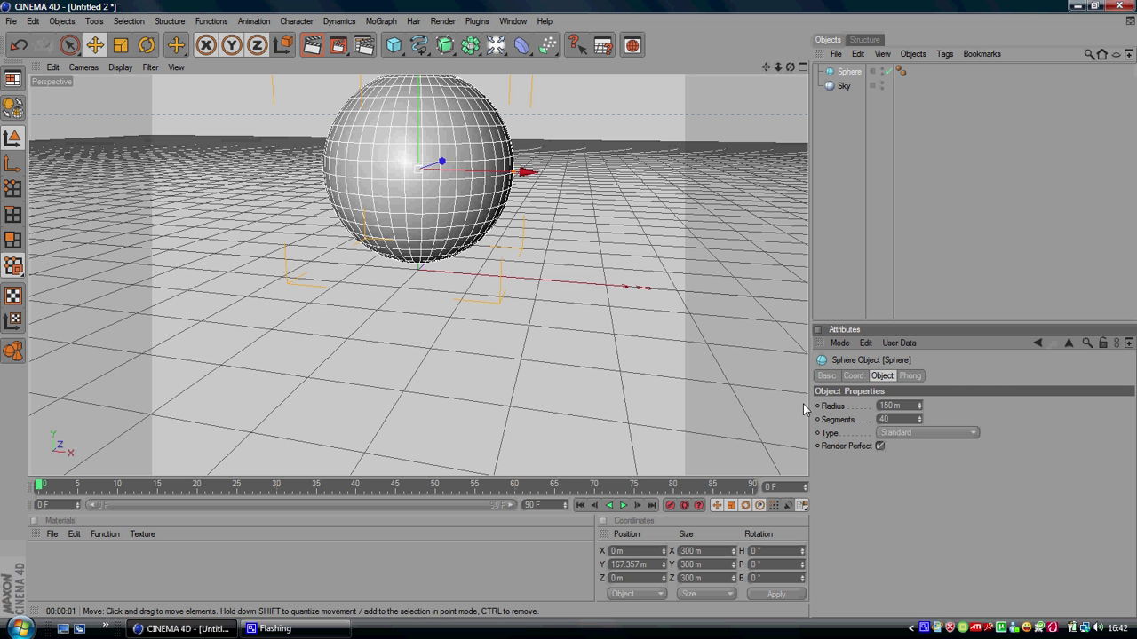
Try the Tetrahedron type on the sphere, inspect its mesh up close, and return the type to Standard
left_click(912, 433)
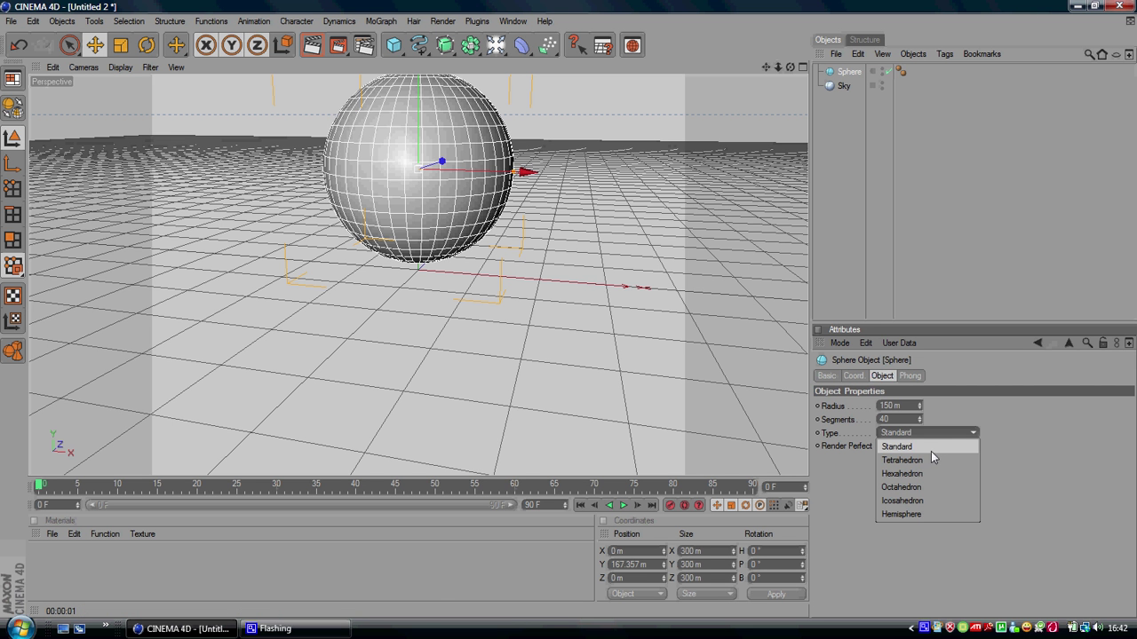
left_click(929, 460)
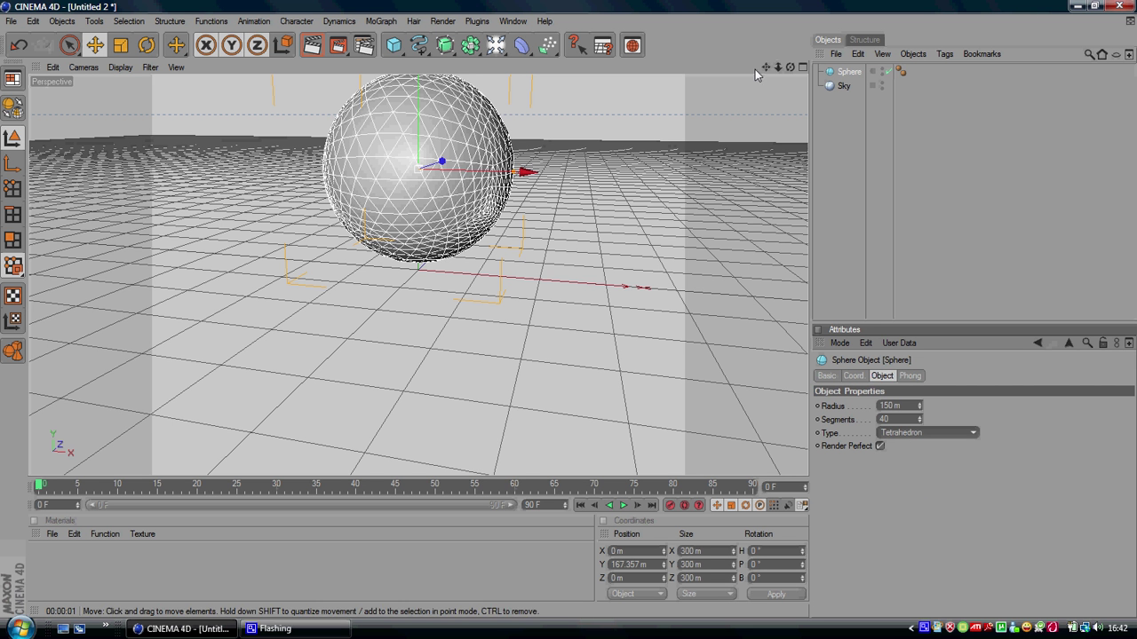
left_click_drag(778, 68, 588, 304)
left_click_drag(766, 68, 567, 313)
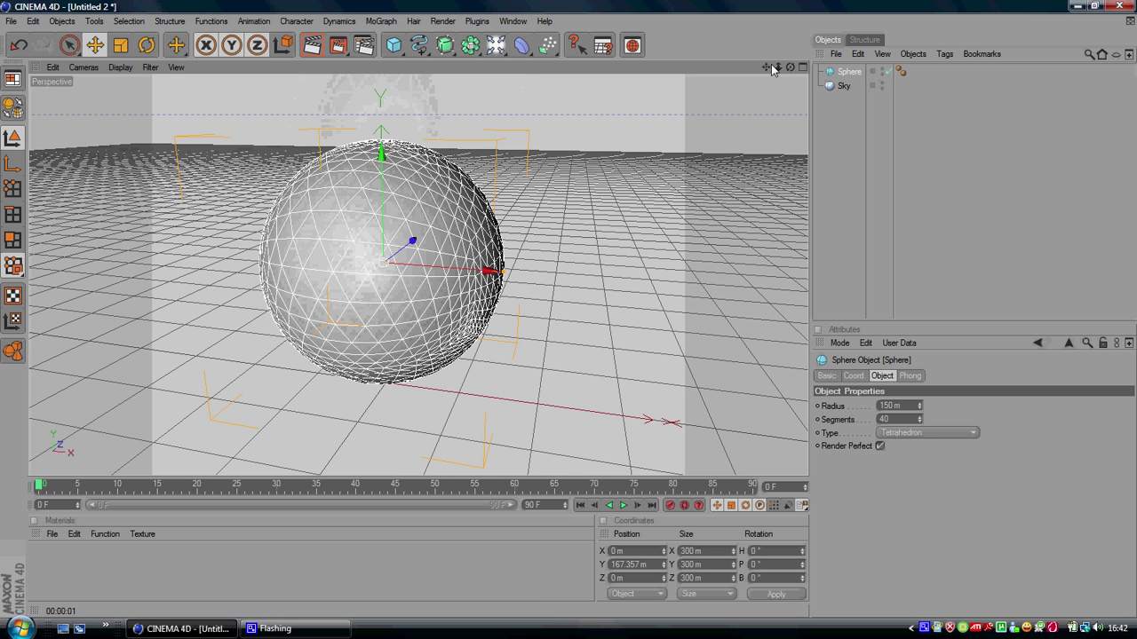
mouse_move(569, 311)
left_mouse_down("alt")
mouse_move(541, 314)
mouse_move(570, 320)
left_mouse_up("alt")
left_click(933, 432)
left_click(921, 451)
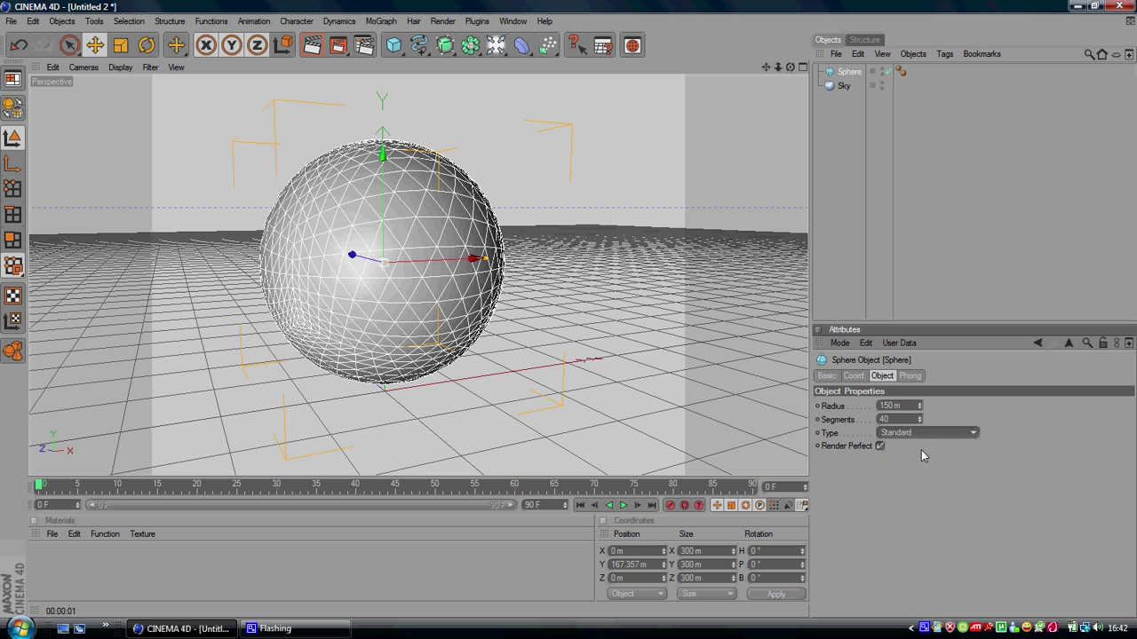
Try the Tetrahedron, Hexahedron and Octahedron types on the sphere in turn to compare their meshes
left_click(931, 432)
left_click(923, 460)
left_click(931, 435)
left_click(933, 472)
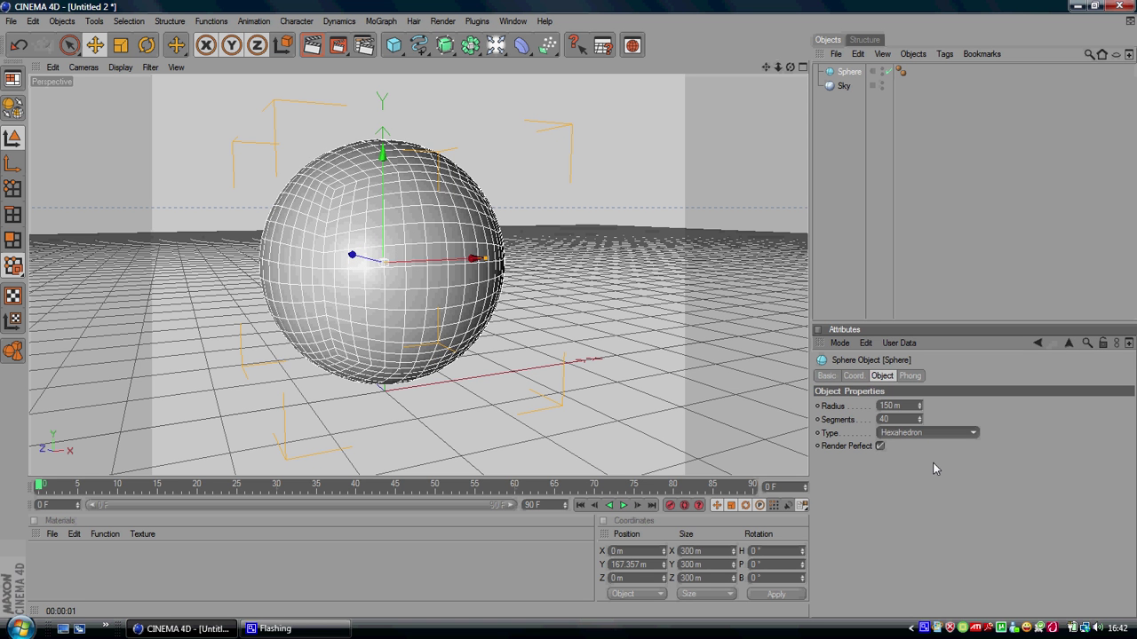
left_click(931, 433)
left_click(942, 488)
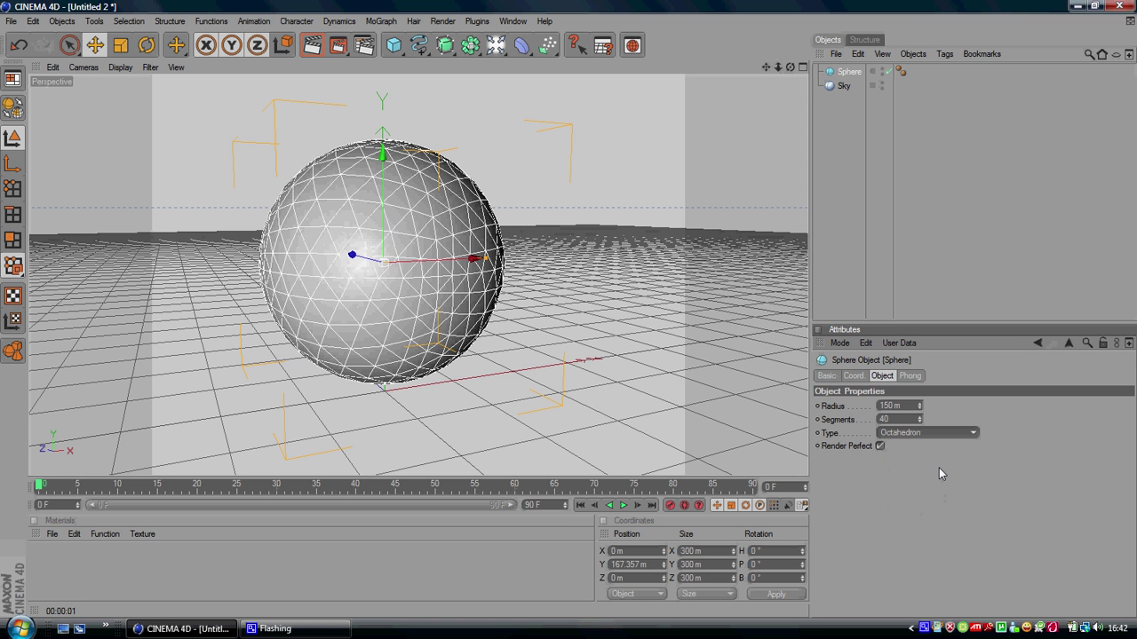
Inspect the sphere's mesh from another angle and try the Hemisphere and Icosahedron types
left_click_drag(789, 67, 569, 317)
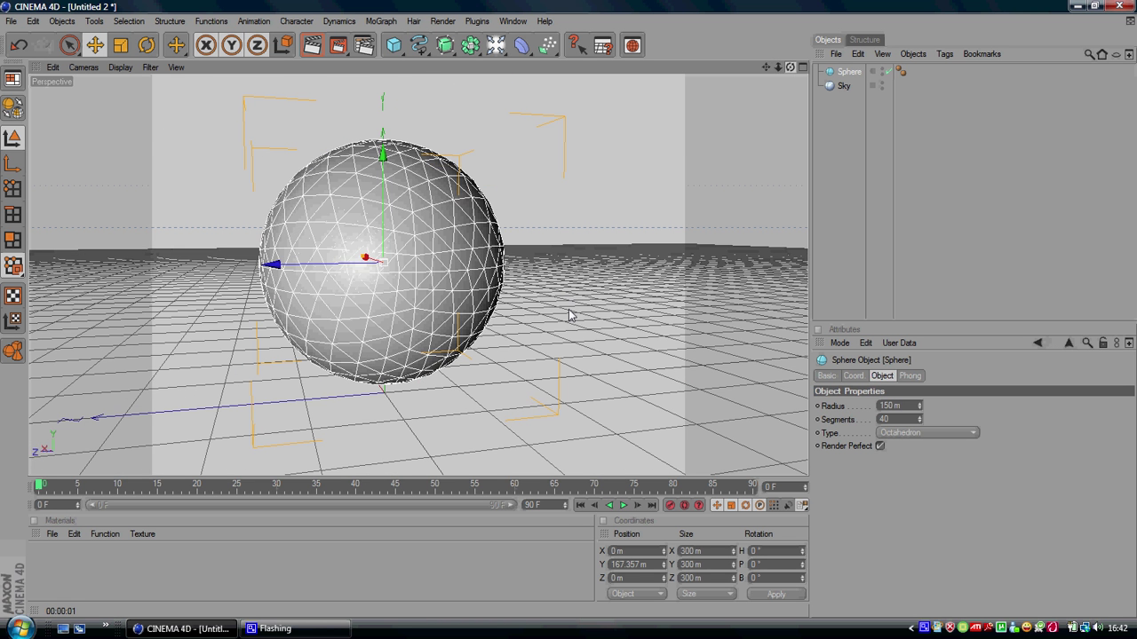
left_click(939, 432)
left_click(932, 515)
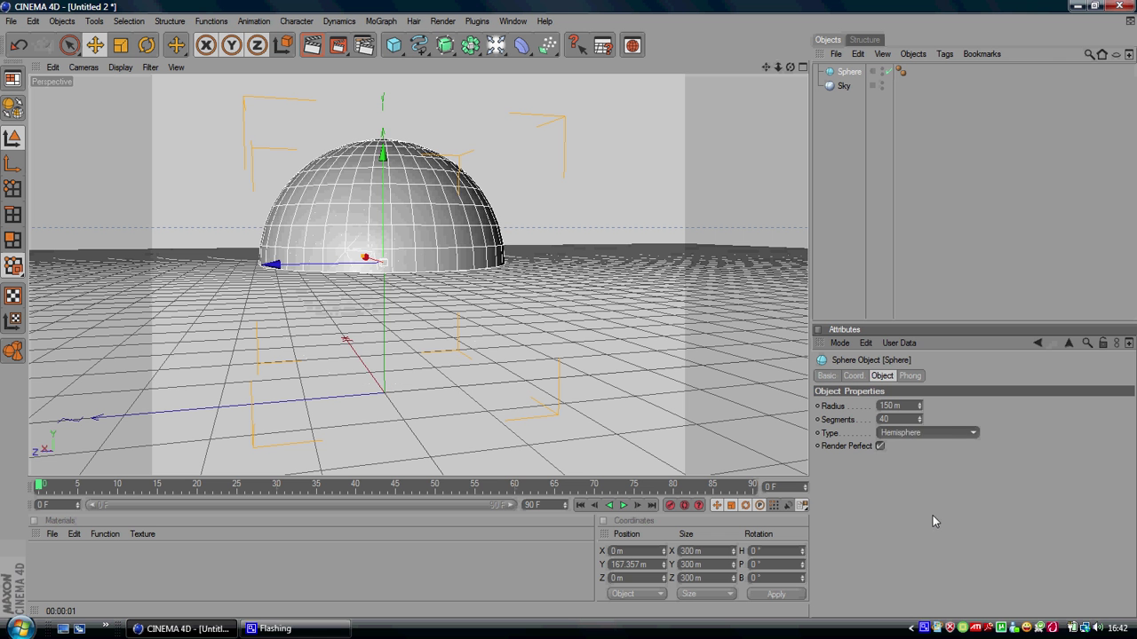
left_click(950, 433)
left_click(922, 498)
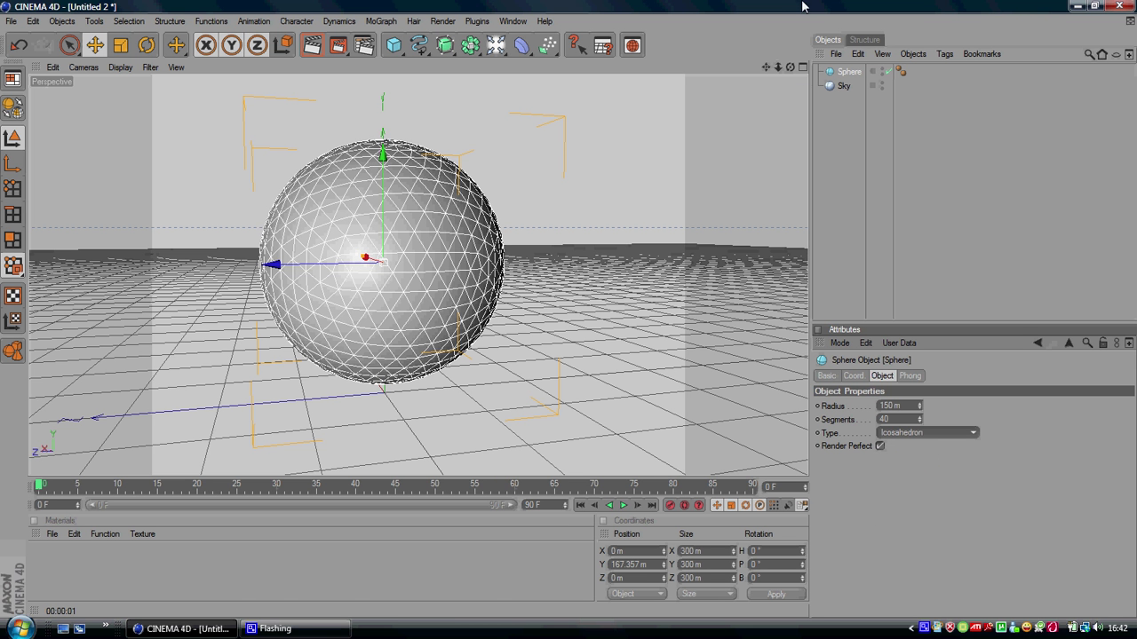
left_click_drag(790, 68, 568, 309)
Set the sphere's type to Octahedron and check its shape with the sphere selected and deselected
left_click(921, 434)
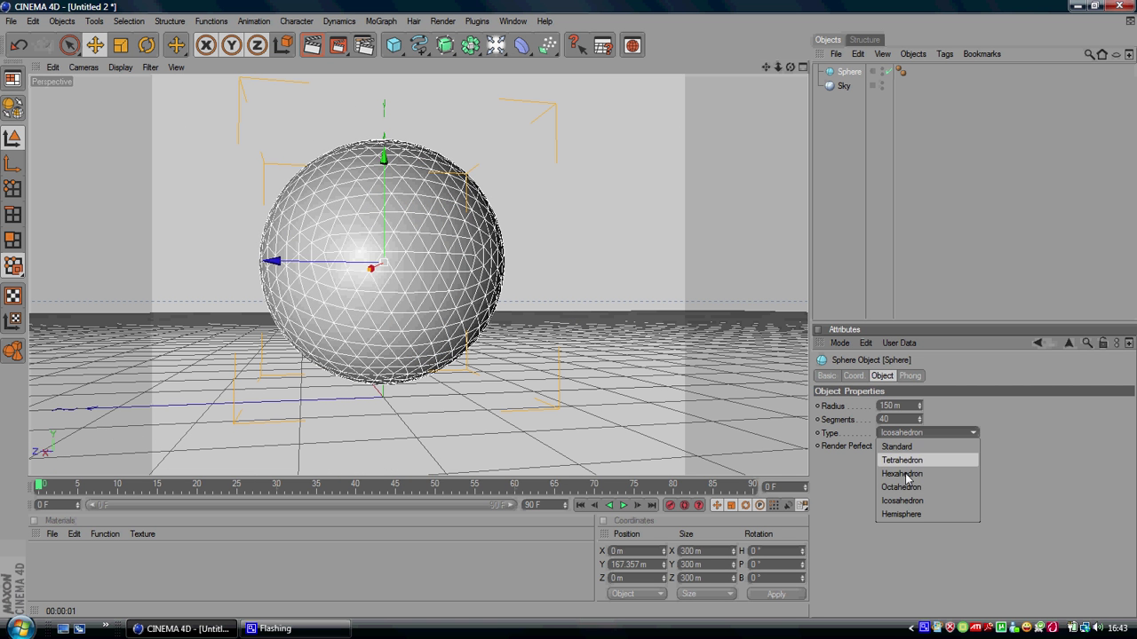
left_click(906, 488)
left_click(874, 217)
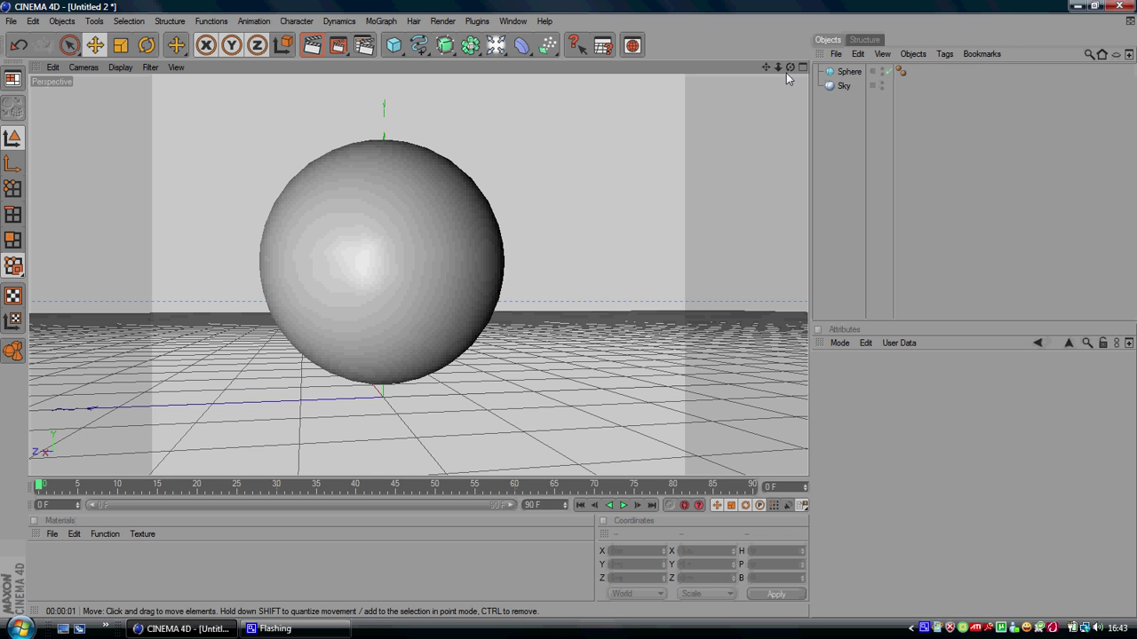
left_click_drag(790, 68, 568, 309)
left_click(354, 282)
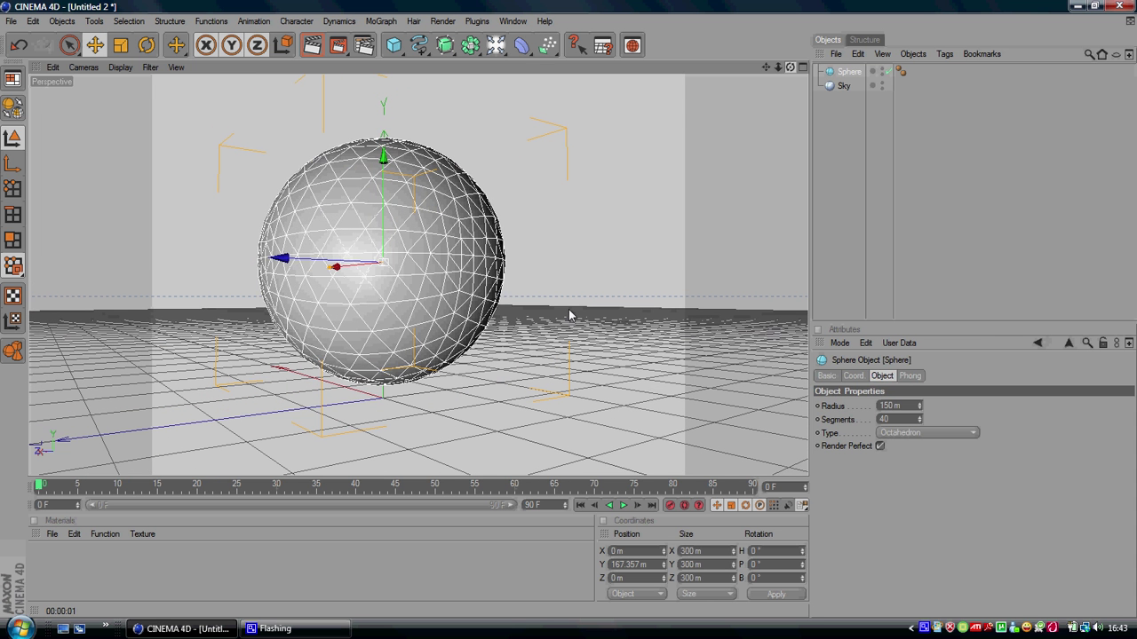
left_click(823, 182)
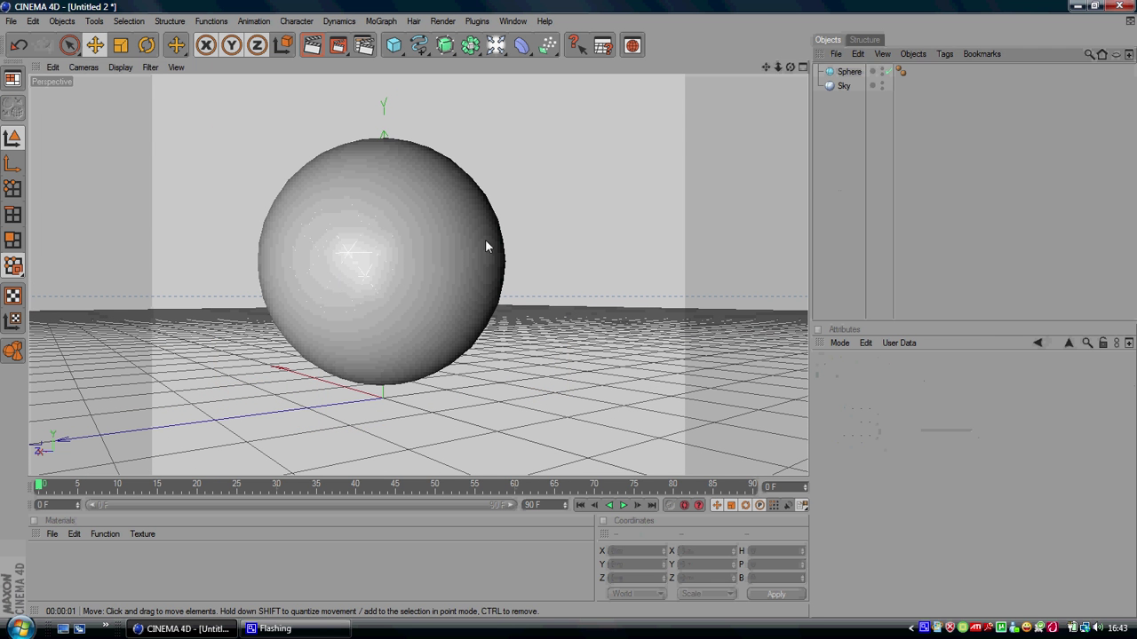
Make the sphere editable and switch to polygon editing mode
left_click(844, 72)
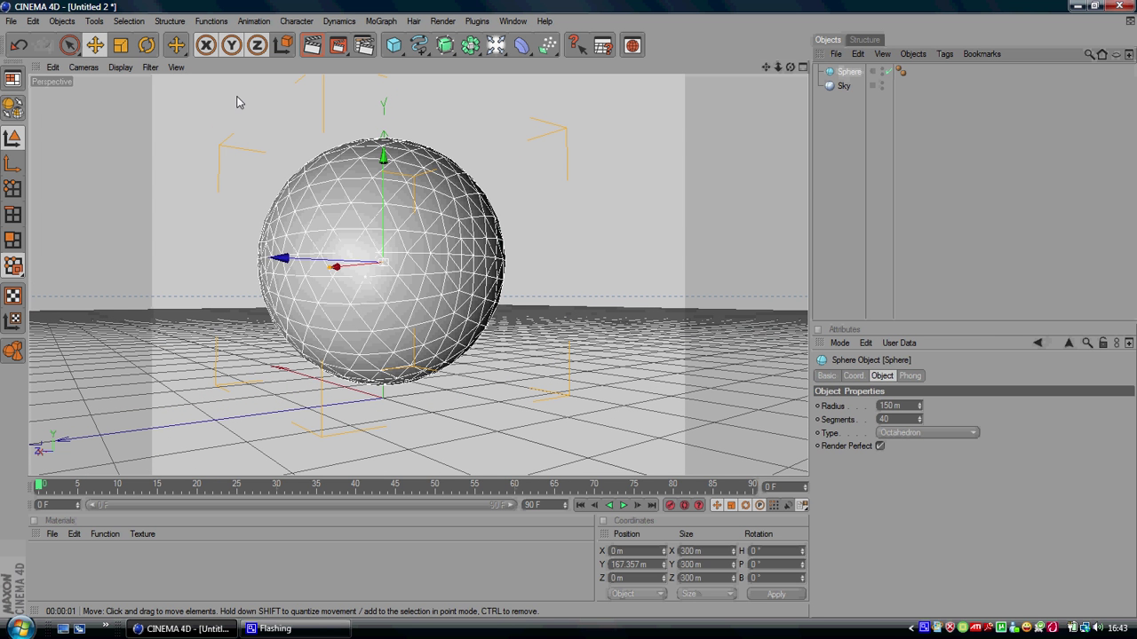
left_click(12, 108)
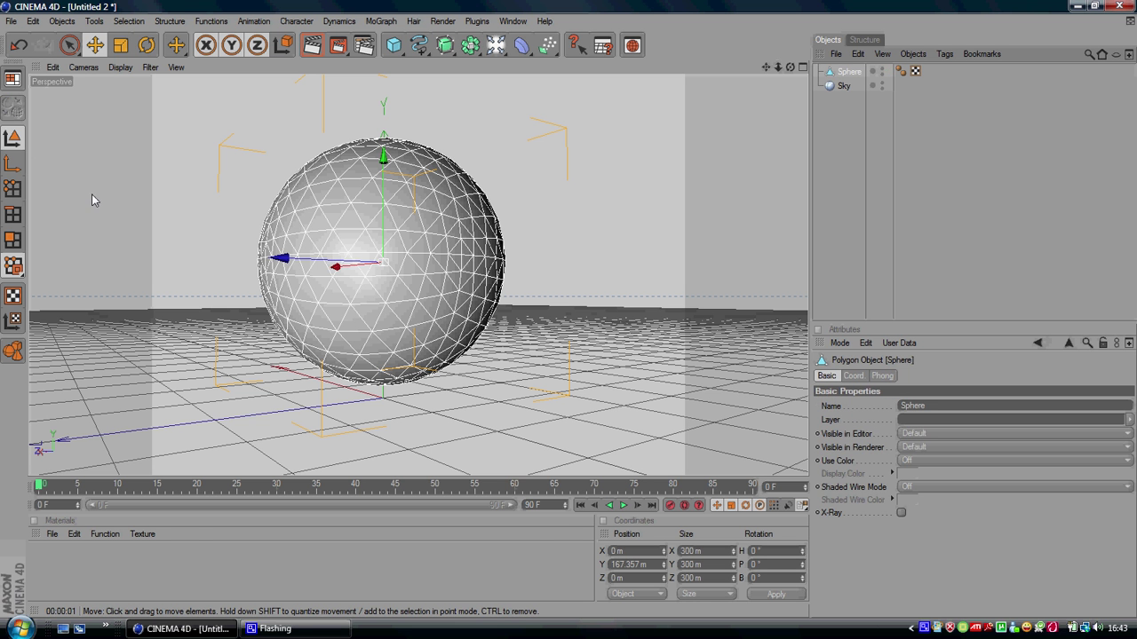
left_click(12, 241)
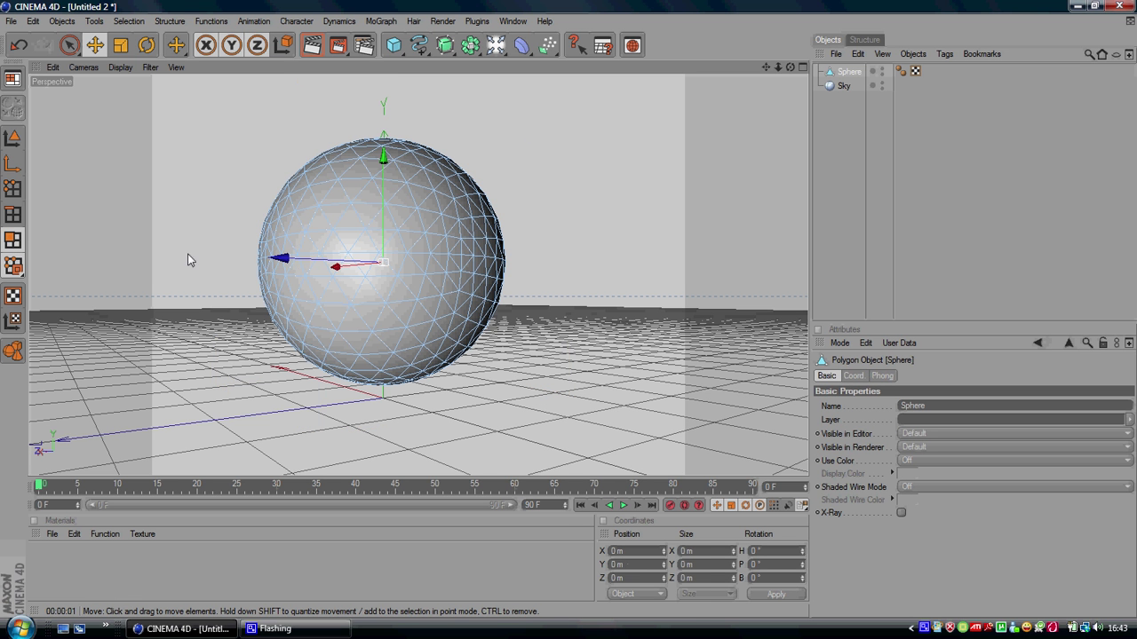
Try pulling a single polygon on the front of the sphere outward, and undo the move
left_click(347, 247)
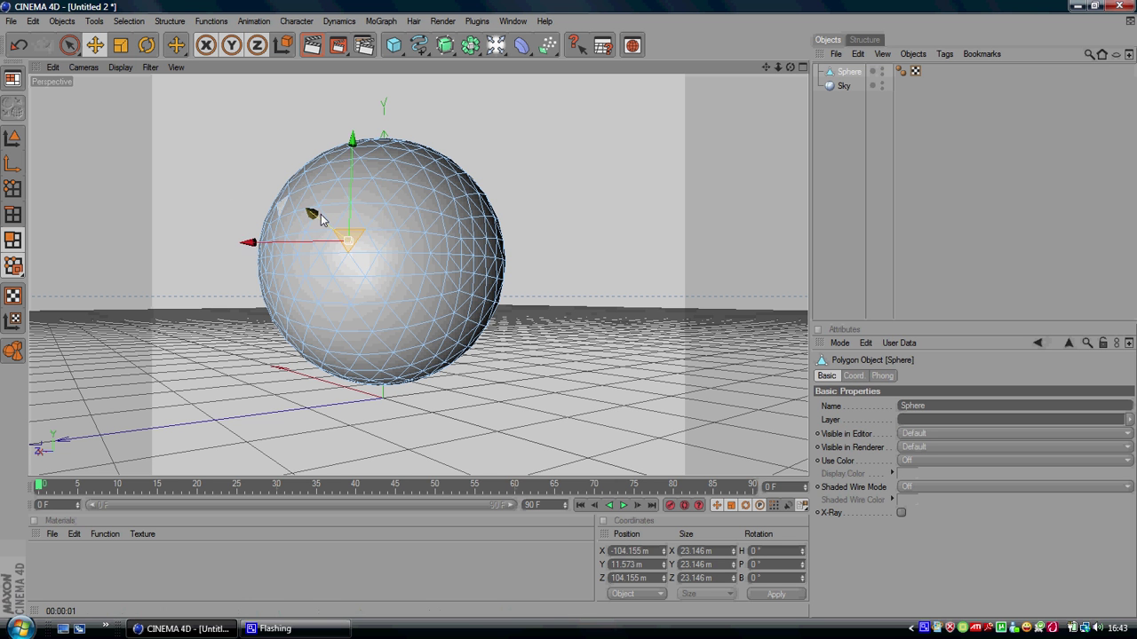
left_click_drag(319, 214, 573, 312)
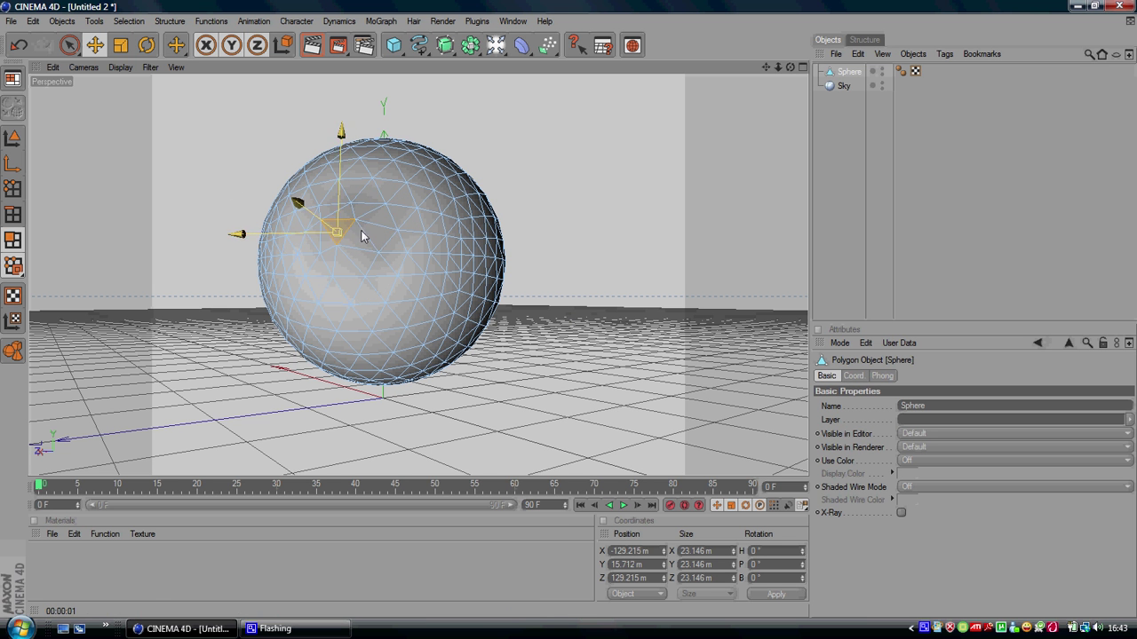
key("ctrl+z")
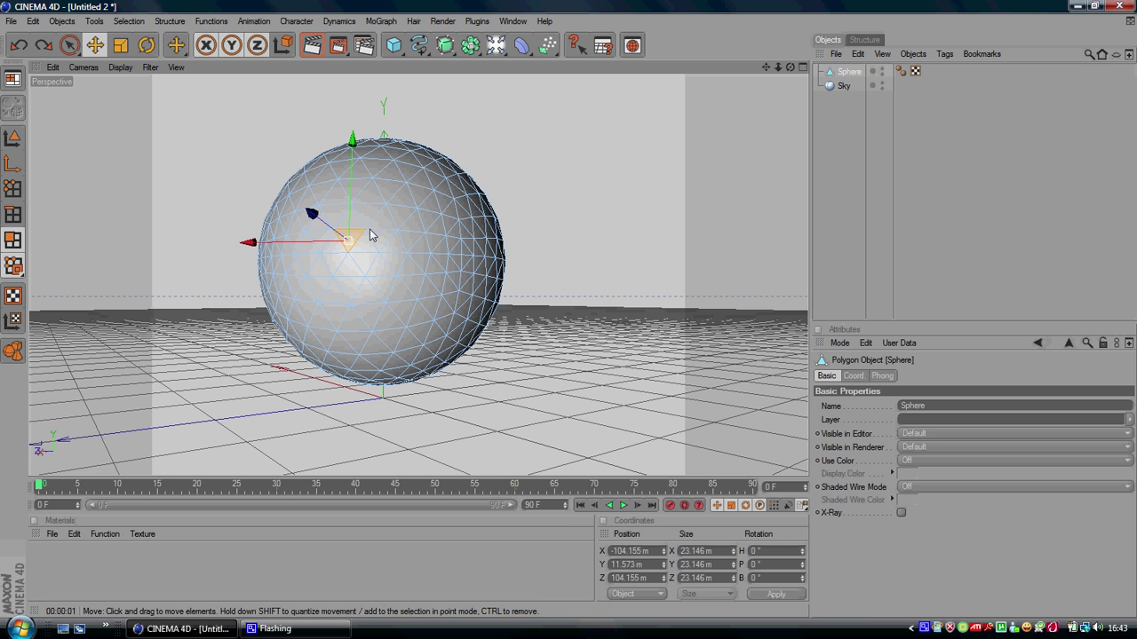
Select all polygons of the sphere
left_click(131, 21)
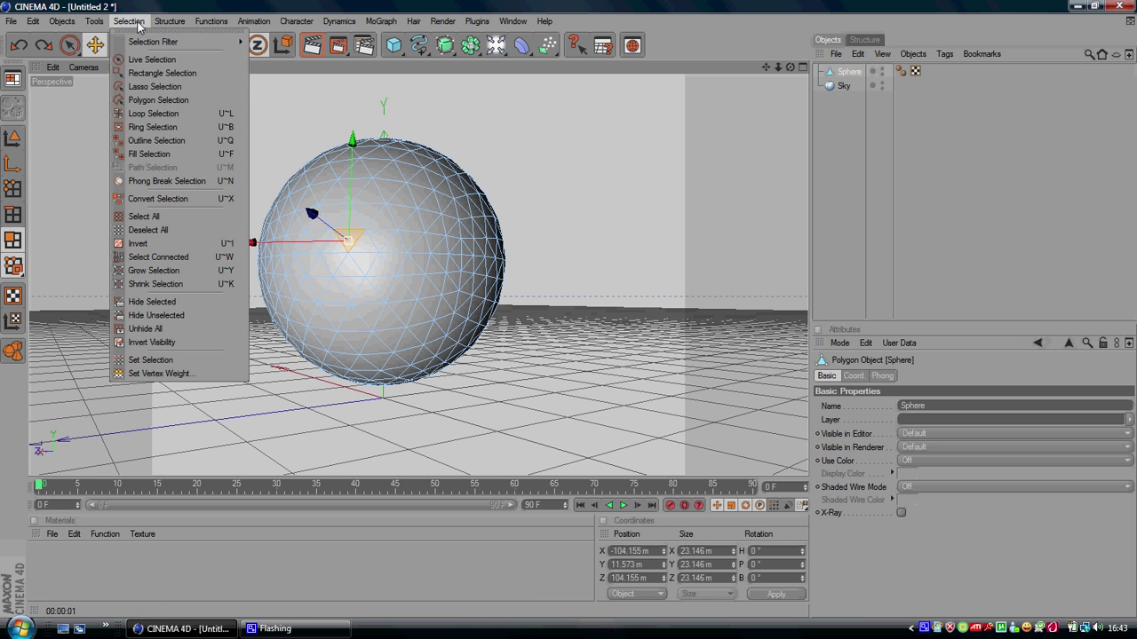
left_click(179, 218)
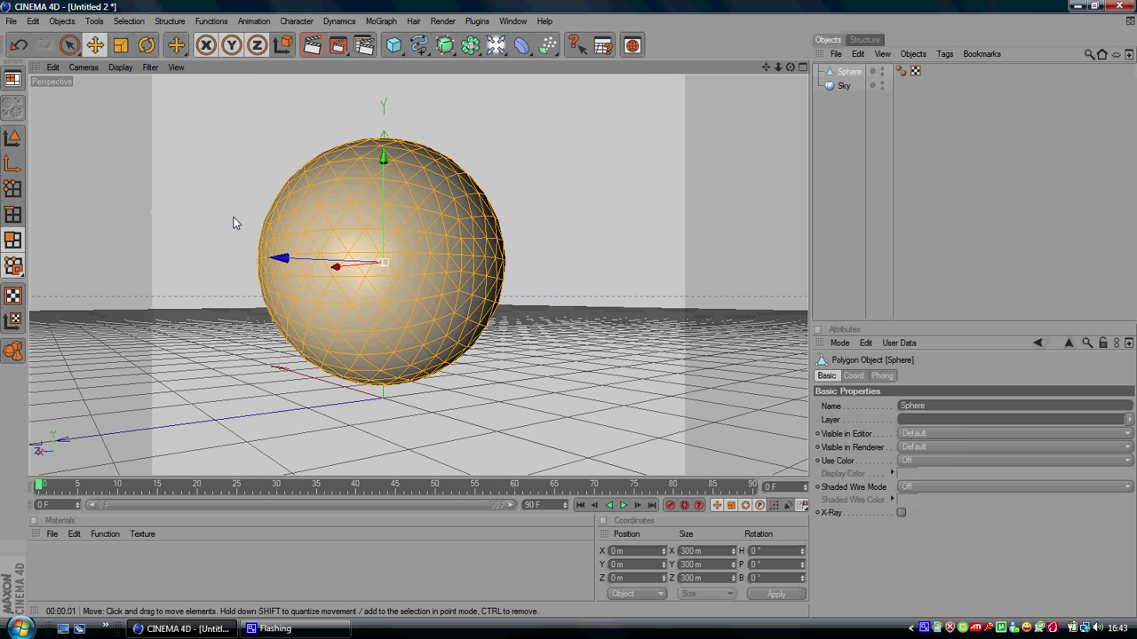
Extrude all selected polygons of the sphere with an offset of 40 m
right_click(507, 229)
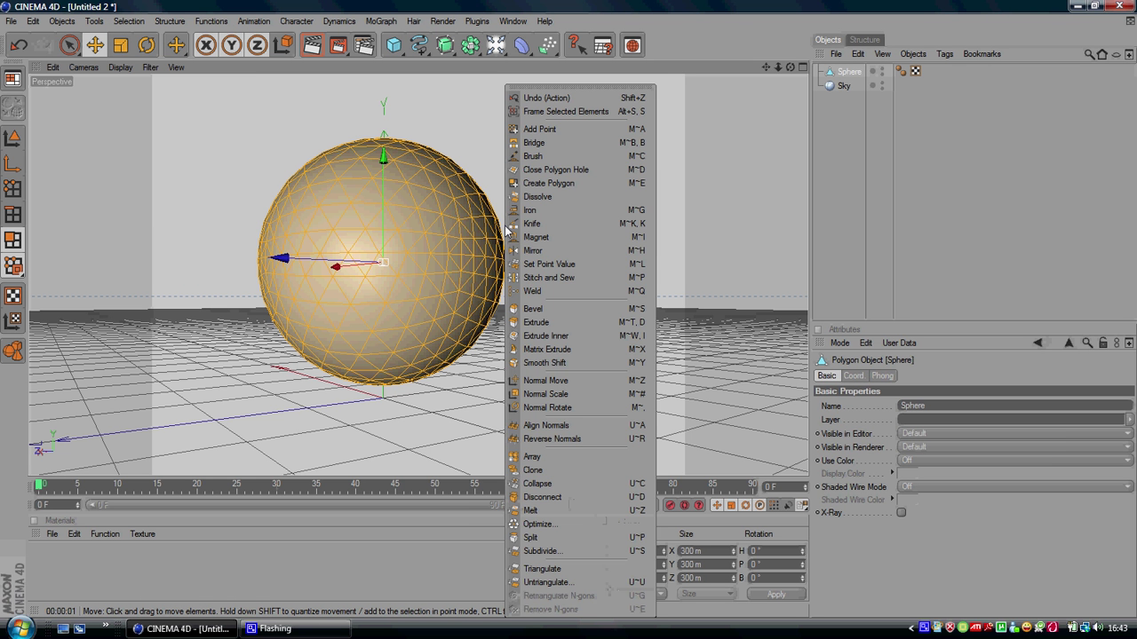
left_click(561, 322)
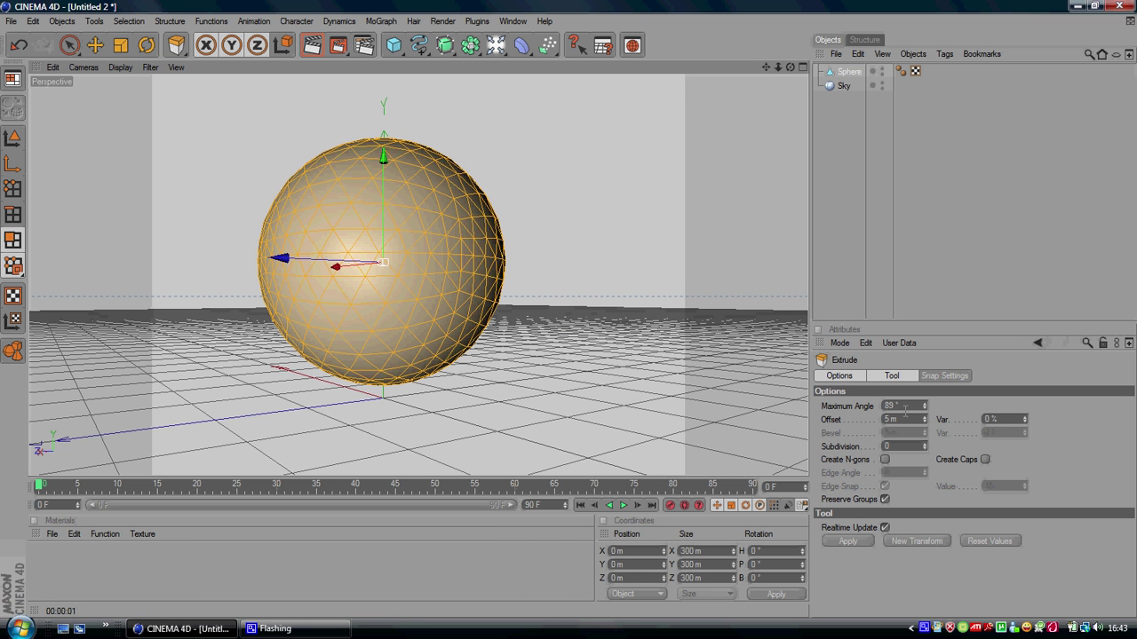
left_click_drag(905, 406, 792, 401)
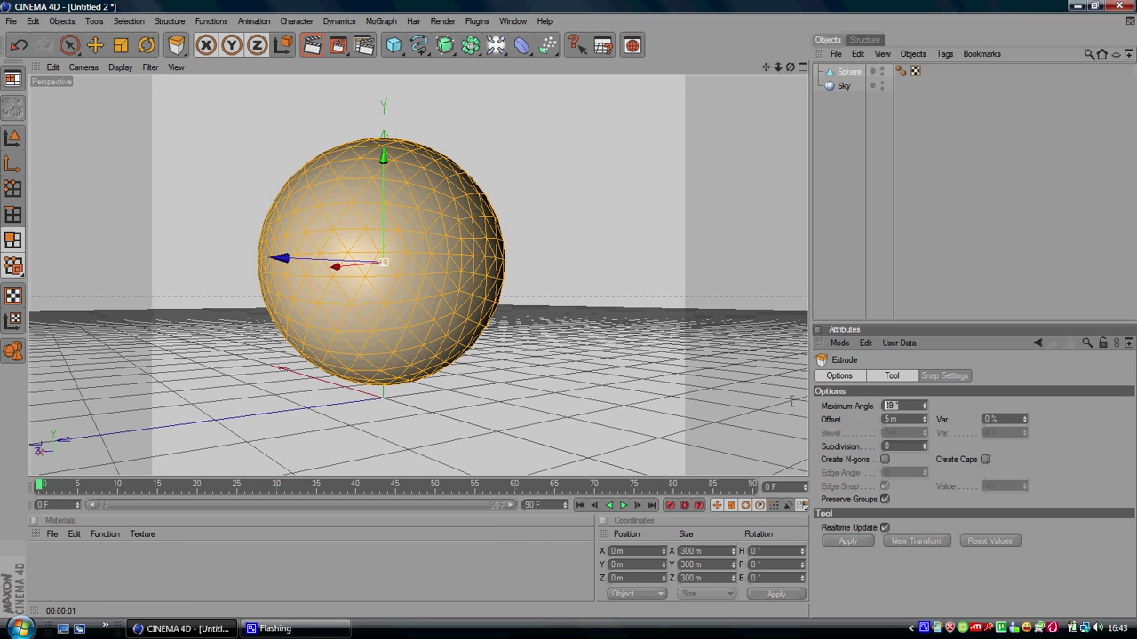
left_click_drag(900, 420, 815, 412)
type("40")
key("Return")
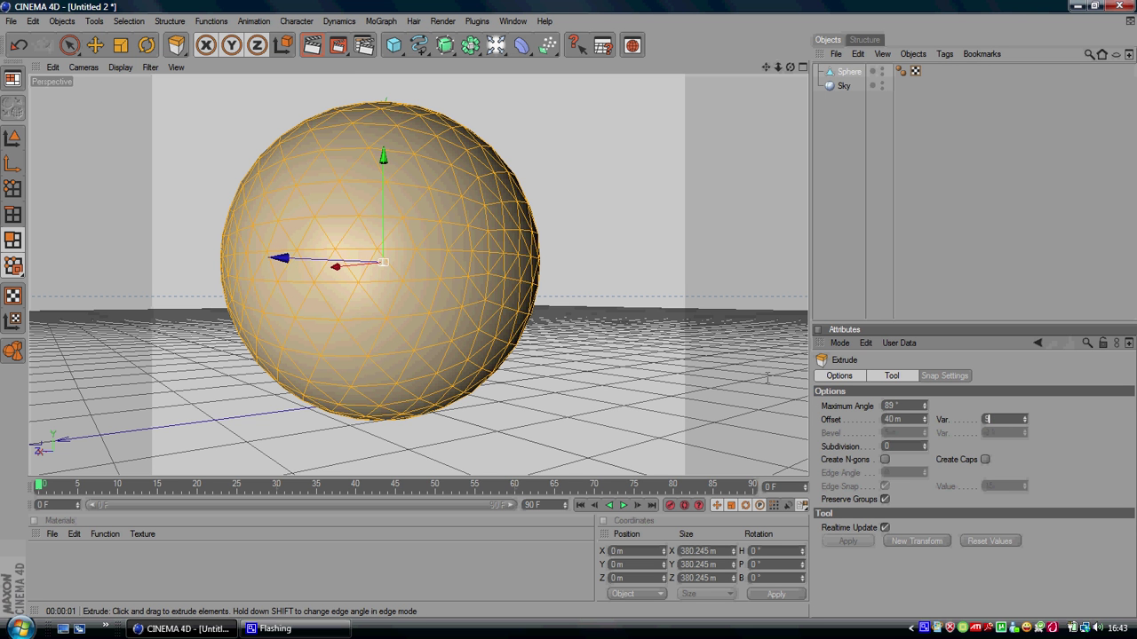
Set the extrusion's offset variation to 90 % and turn off Preserve Groups so each polygon extrudes separately
type("90")
key("Return")
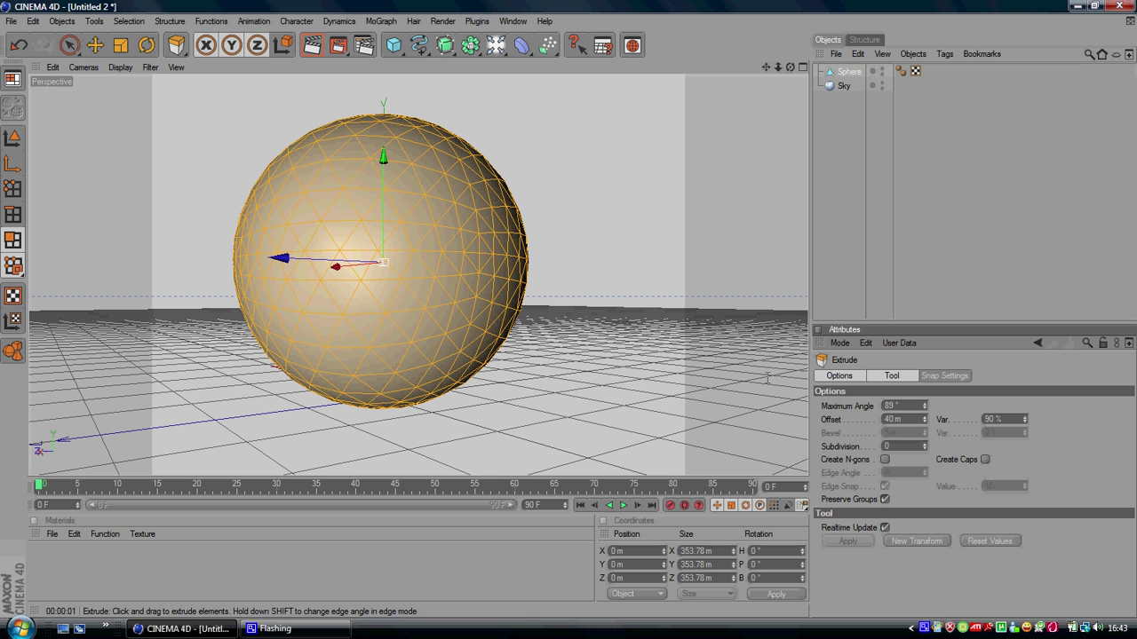
left_click(884, 500)
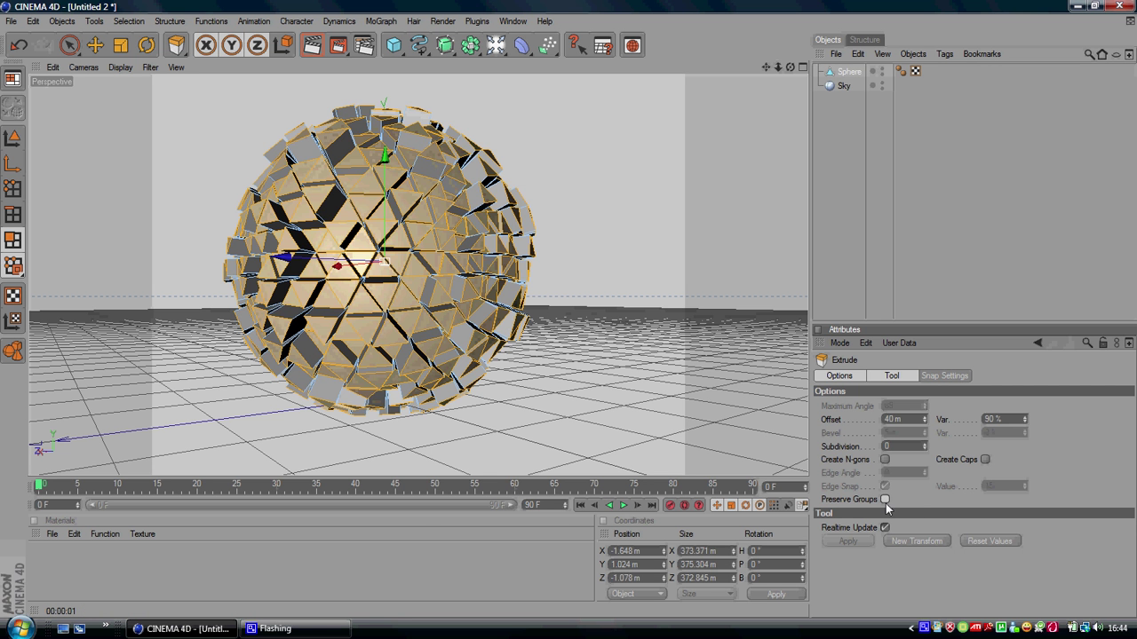
left_click(850, 201)
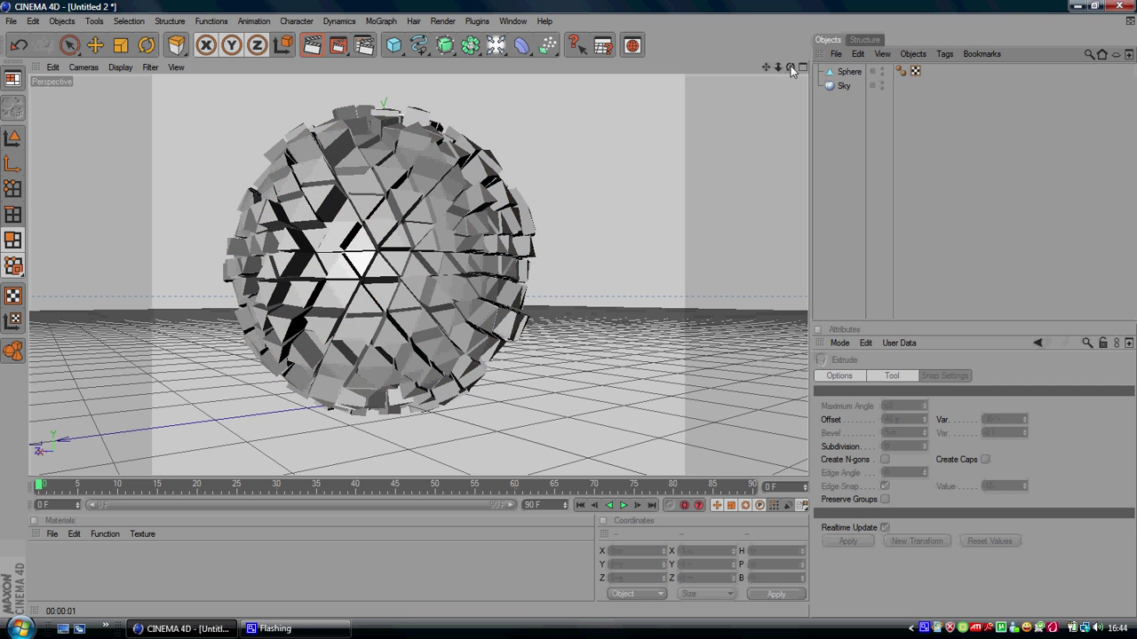
Inspect the extruded sphere from another angle and look through its coordinate, phong and basic properties
left_click_drag(790, 66, 621, 266)
left_click(847, 73)
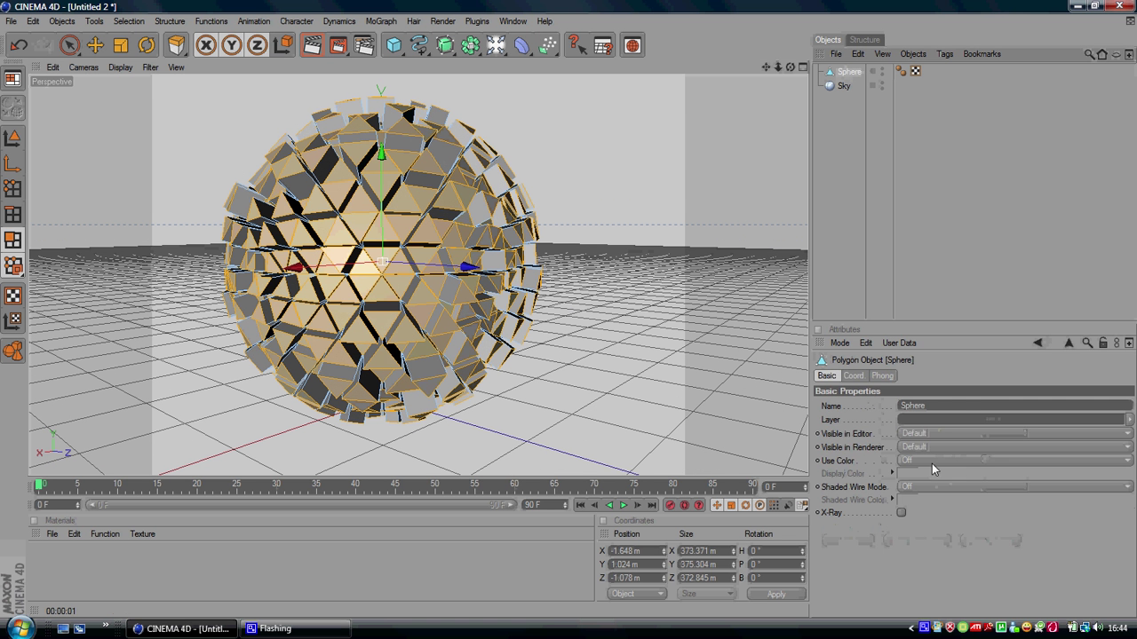
left_click(855, 375)
left_click(877, 377)
left_click(826, 375)
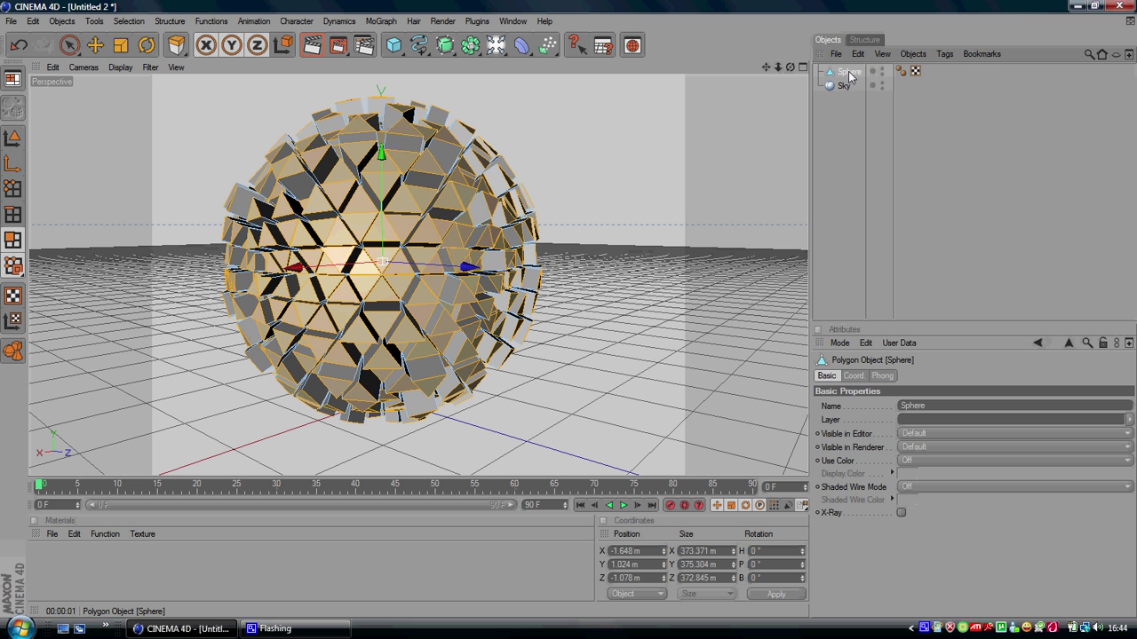
left_click(819, 222)
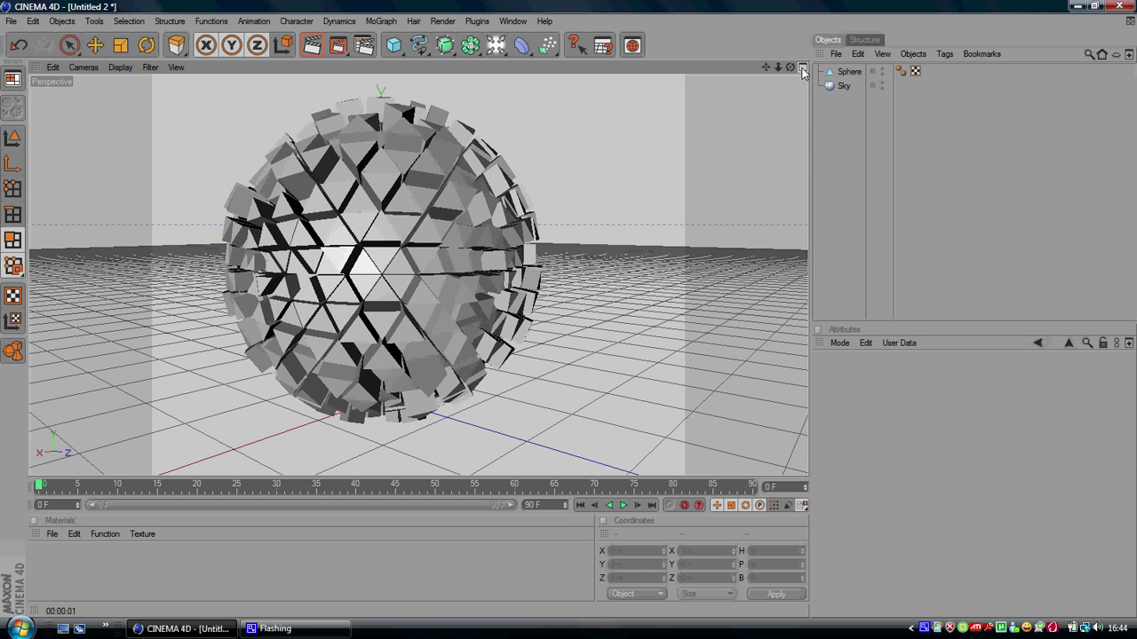
Render the view to check the extruded sphere and examine it from different sides
mouse_move(569, 310)
left_mouse_down()
mouse_move(564, 321)
mouse_move(582, 301)
mouse_move(569, 310)
left_mouse_up()
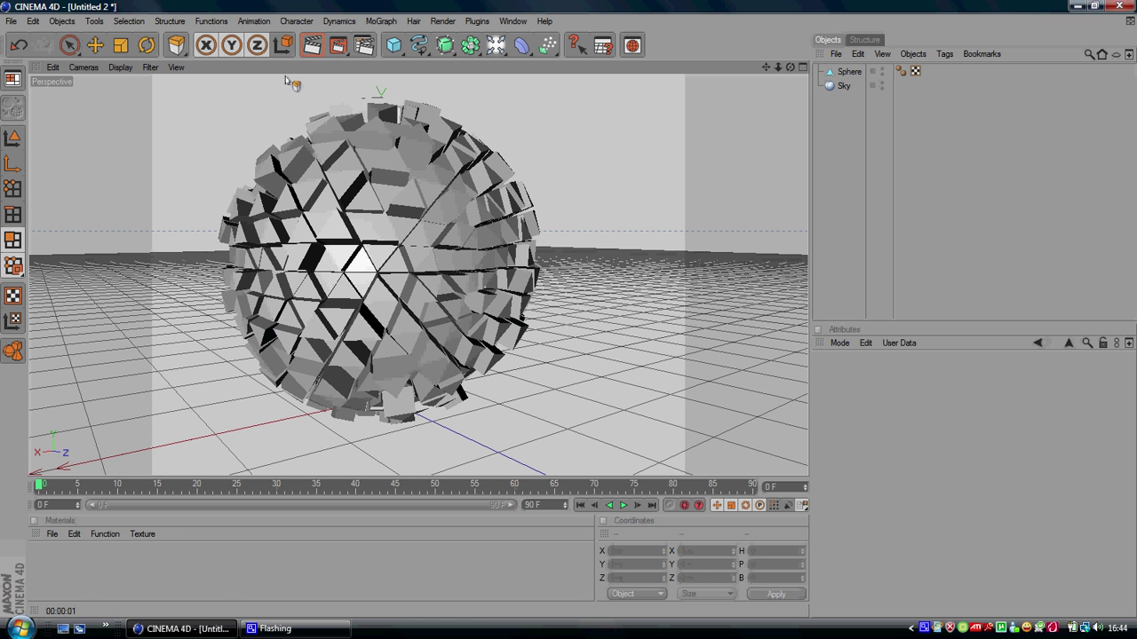
key("ctrl+r")
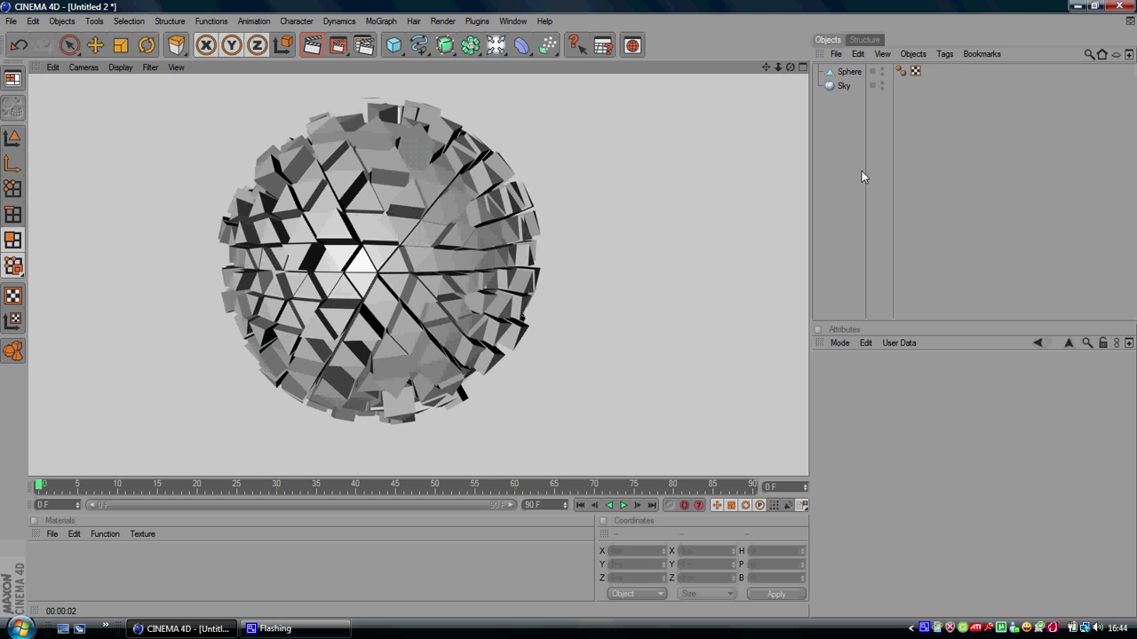
left_click(776, 67)
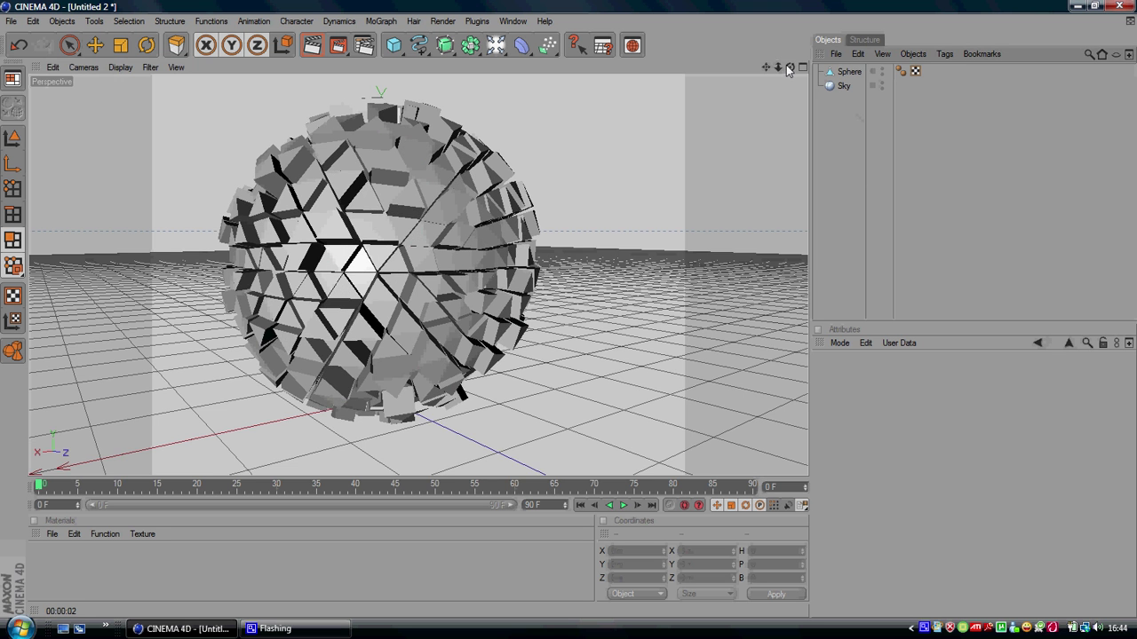
left_click_drag(788, 67, 568, 309)
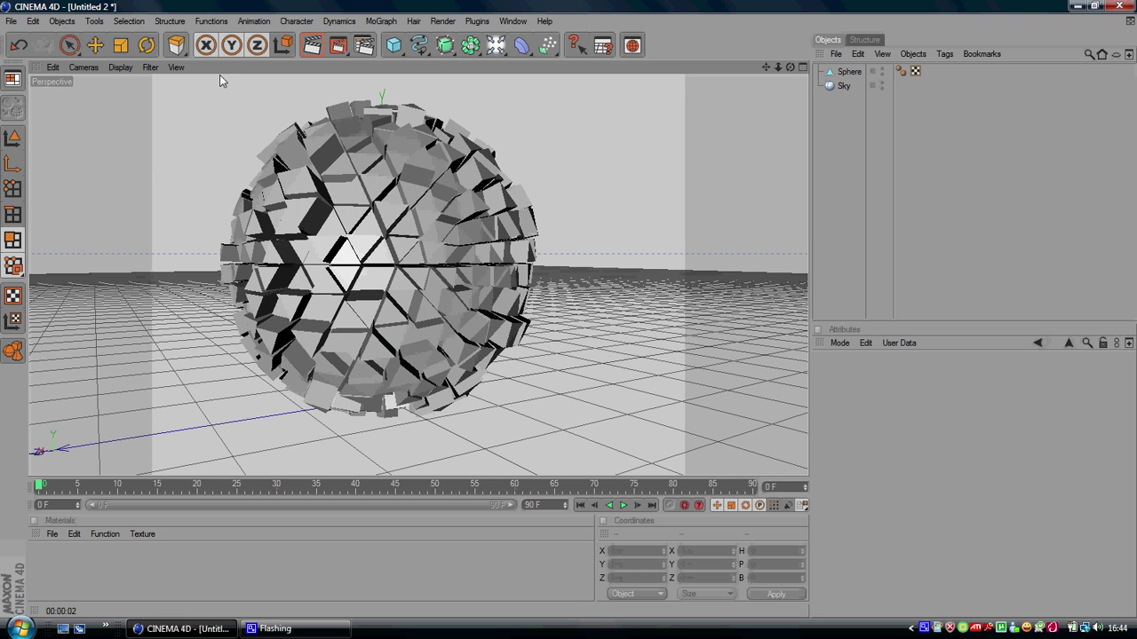
Create a new material and set its color to bright green with RGB 20, 244, 0
double_click(39, 566)
double_click(44, 565)
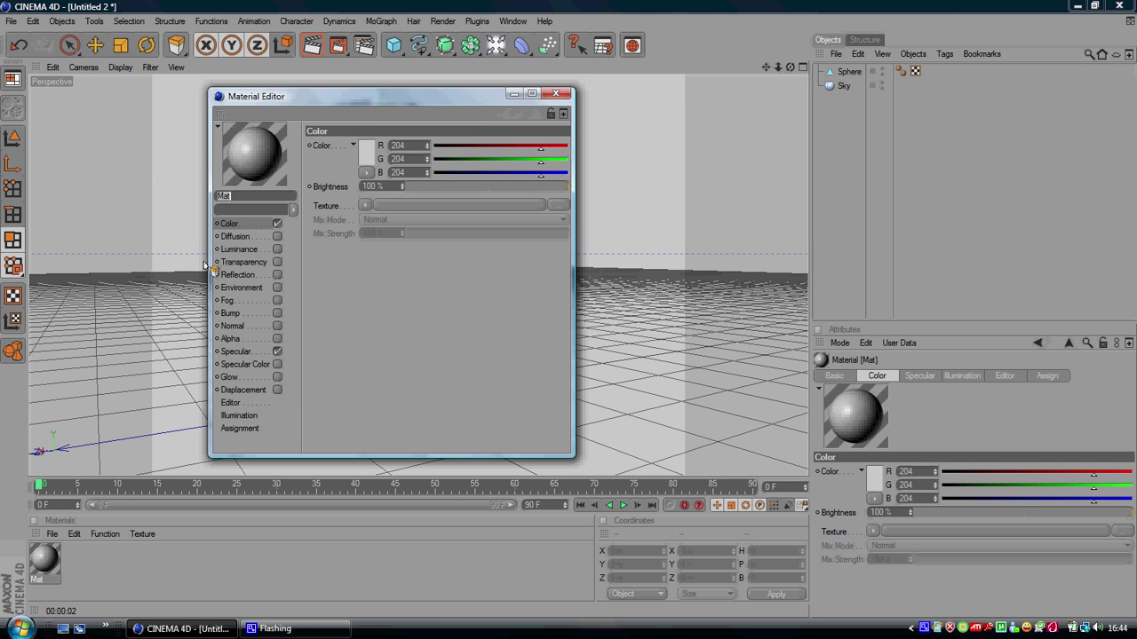
left_click(368, 169)
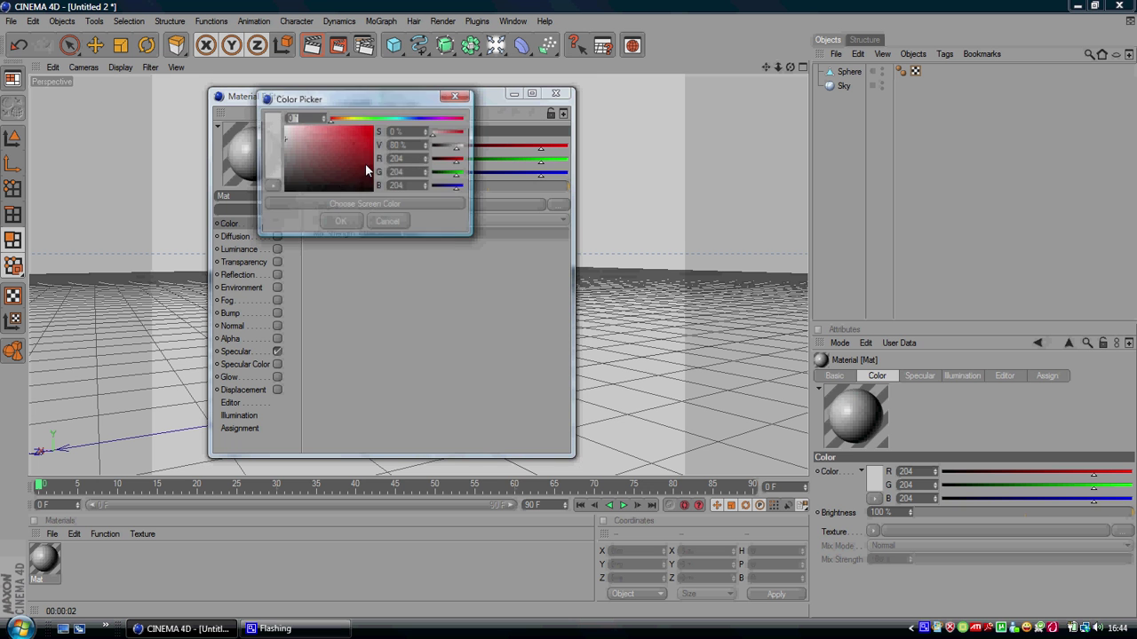
left_click(377, 119)
left_click(372, 127)
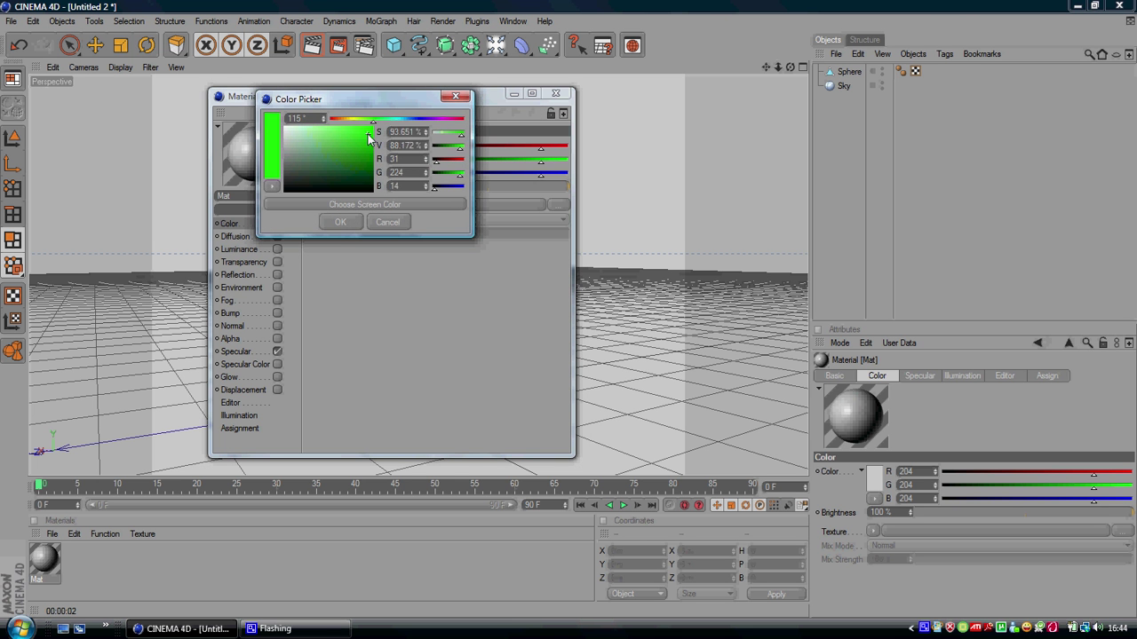
left_click_drag(367, 141, 373, 129)
left_click(341, 222)
Enable reflection on the green material and set the reflection brightness to 28 %
left_click(237, 274)
left_click(276, 275)
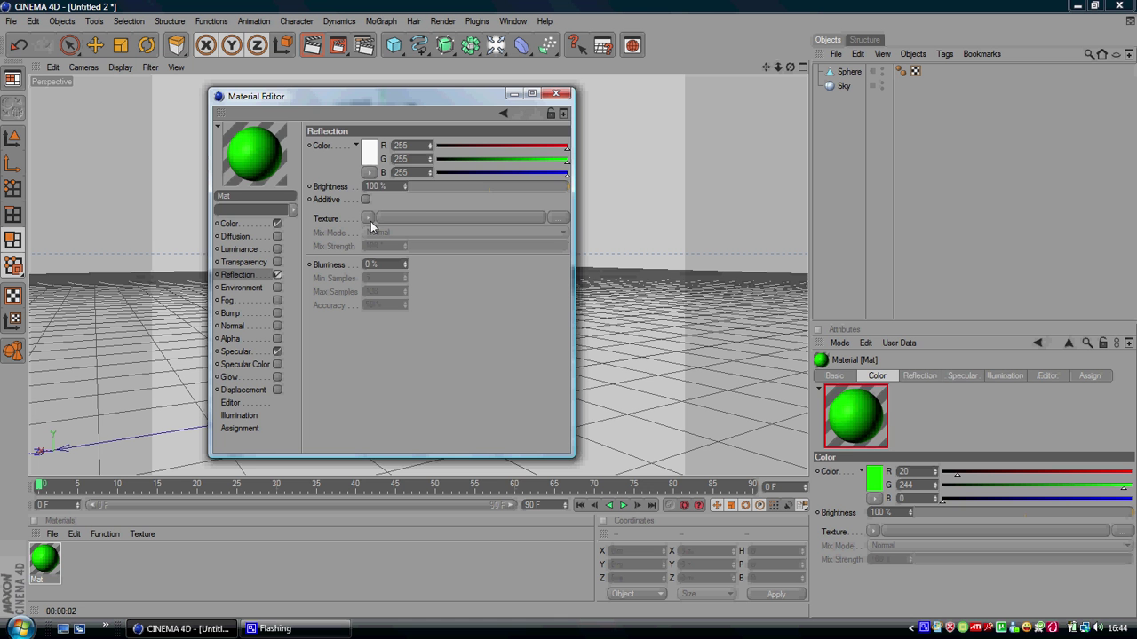
left_click_drag(431, 188, 454, 178)
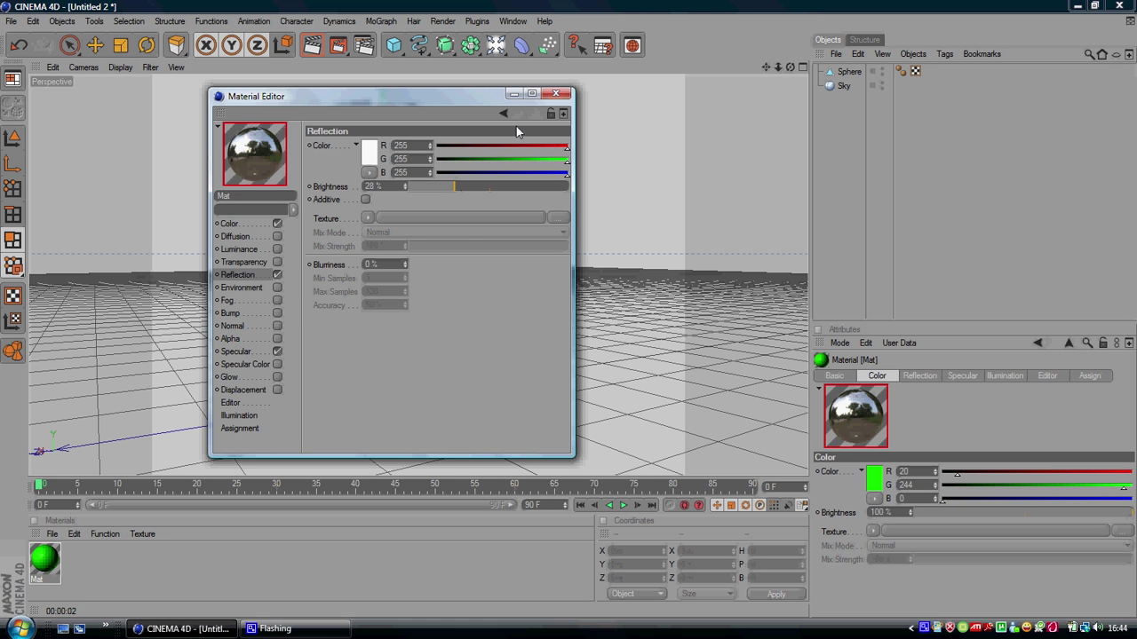
left_click(556, 93)
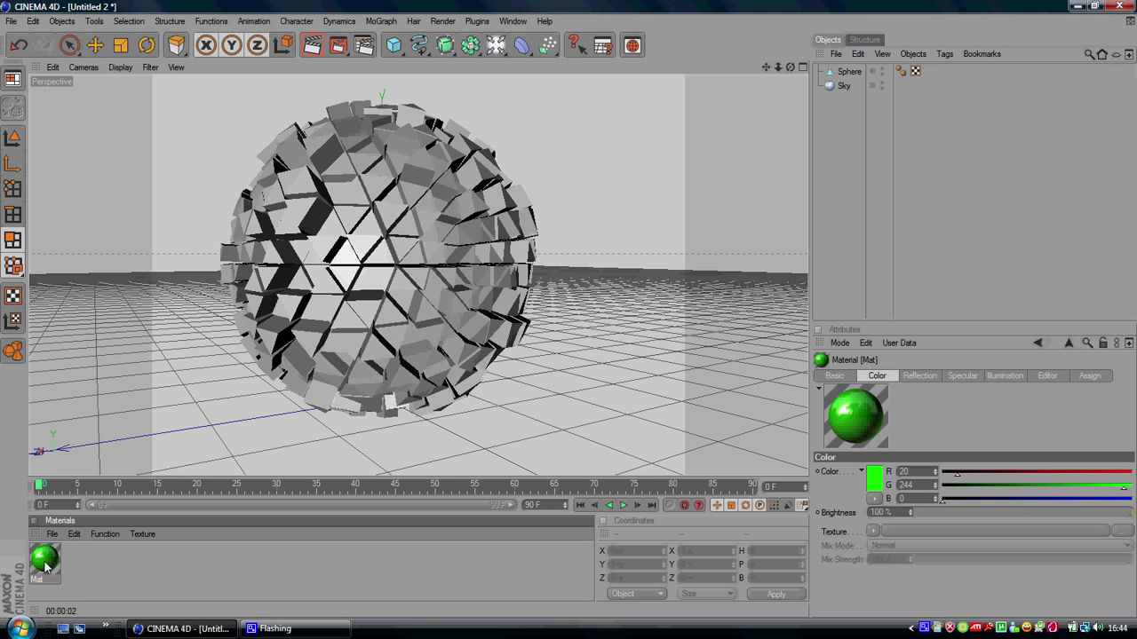
Apply the green material to the sphere and render the view
left_click(159, 554)
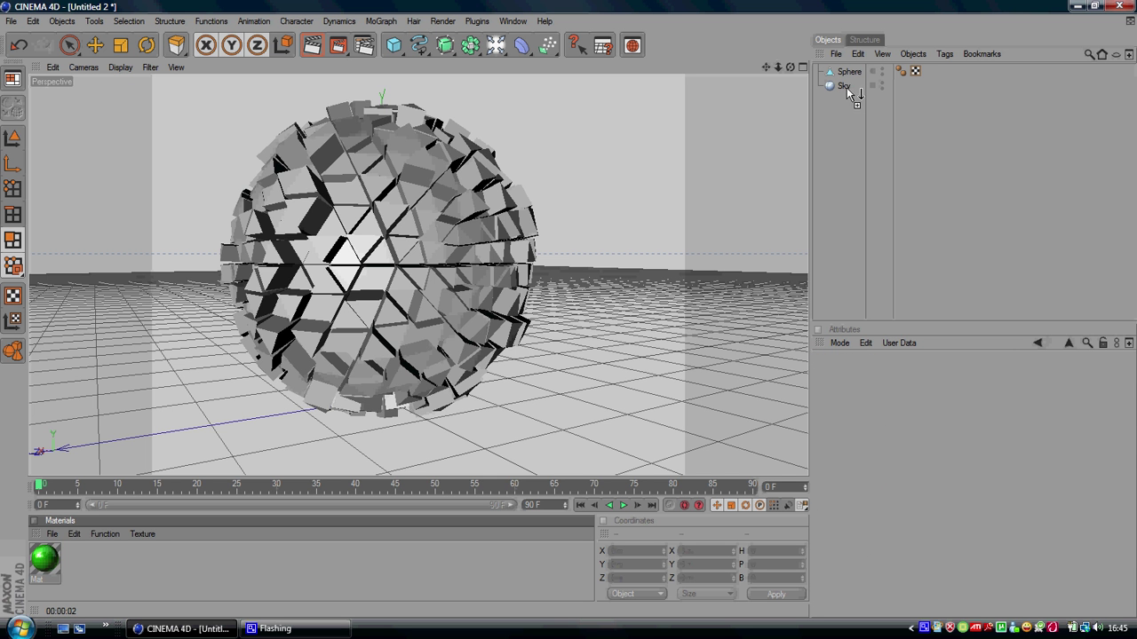
left_click_drag(845, 73, 581, 311)
left_click(840, 151)
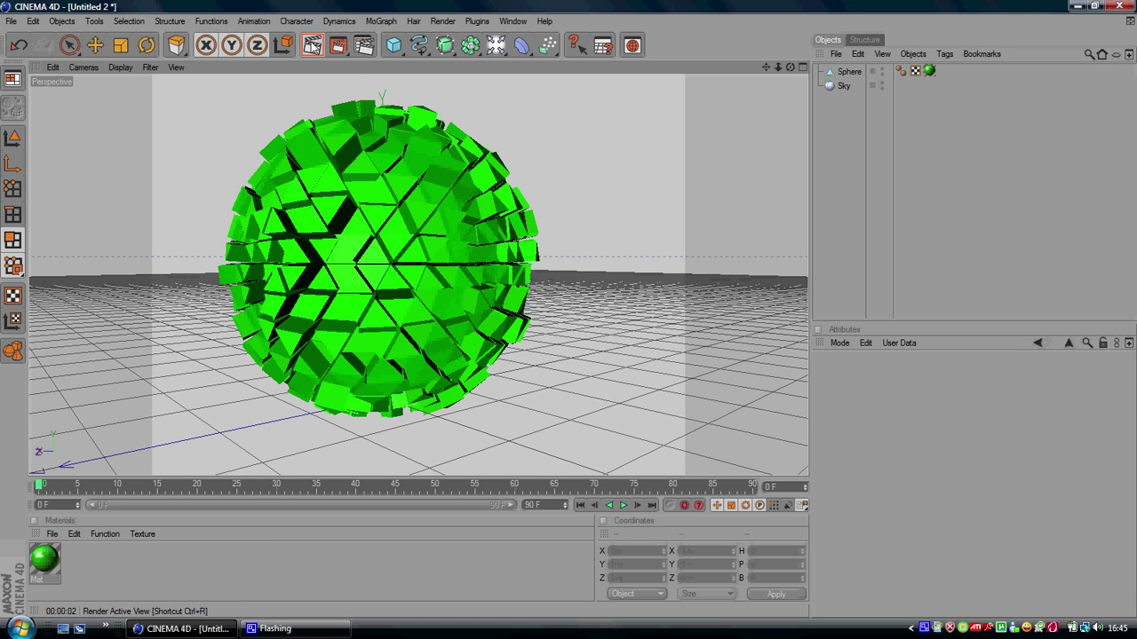
left_click(311, 44)
left_click(311, 46)
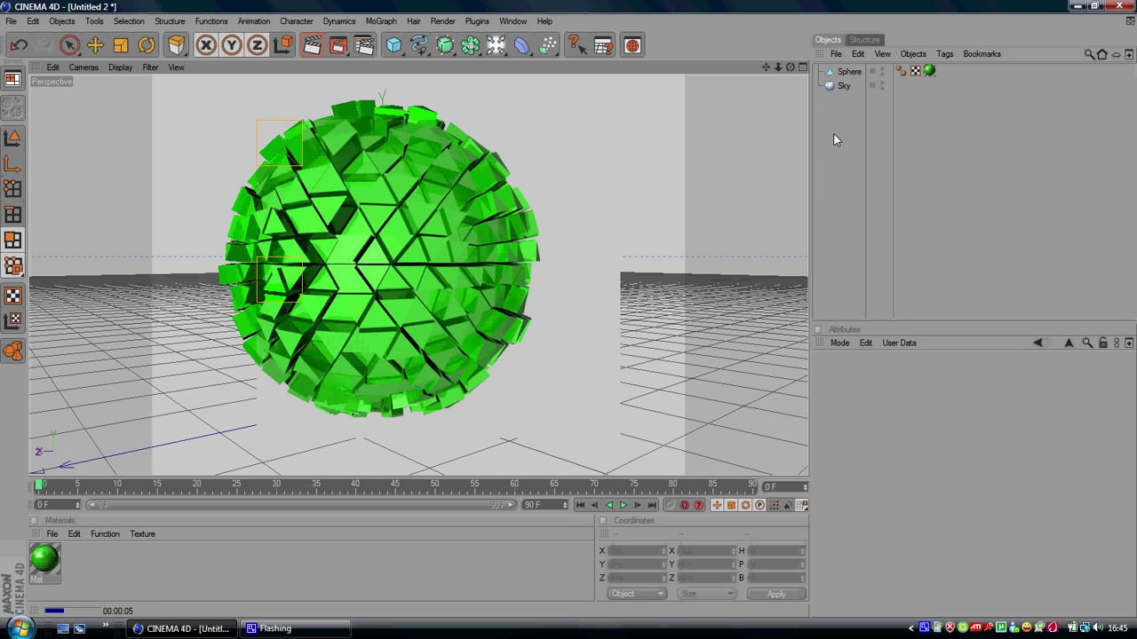
Add a light and move it up and out to one side of the sphere
left_click_drag(522, 46, 545, 55)
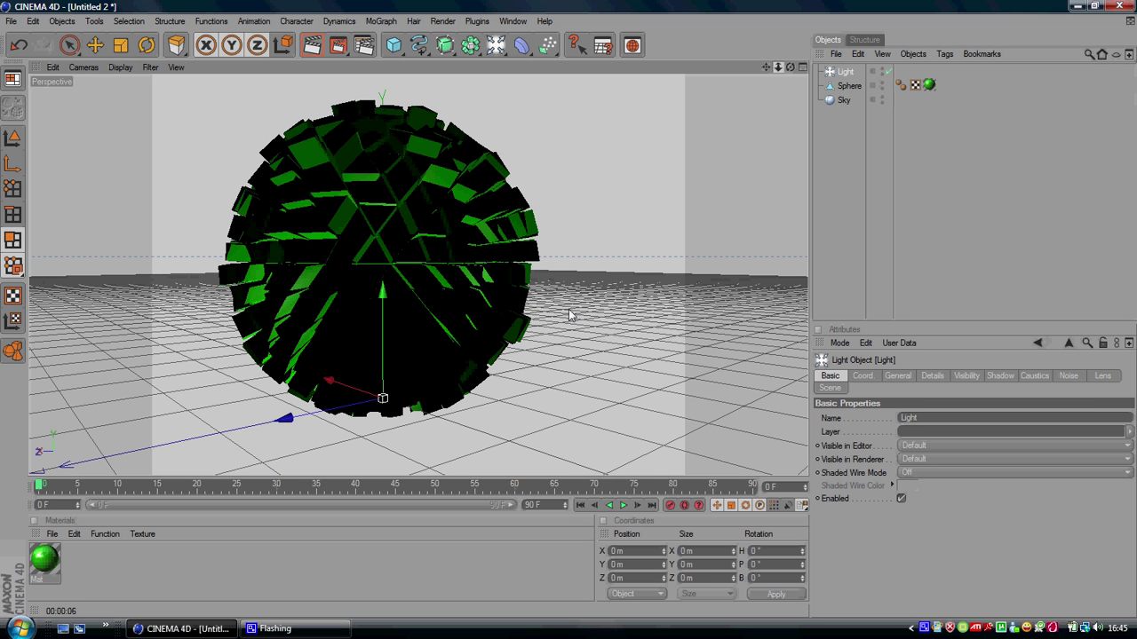
left_click_drag(778, 67, 778, 71)
left_click_drag(387, 286, 573, 315)
left_click_drag(340, 254, 557, 326)
left_click_drag(203, 254, 549, 317)
mouse_move(94, 208)
left_mouse_down()
mouse_move(570, 286)
mouse_move(572, 340)
mouse_move(586, 306)
left_mouse_up()
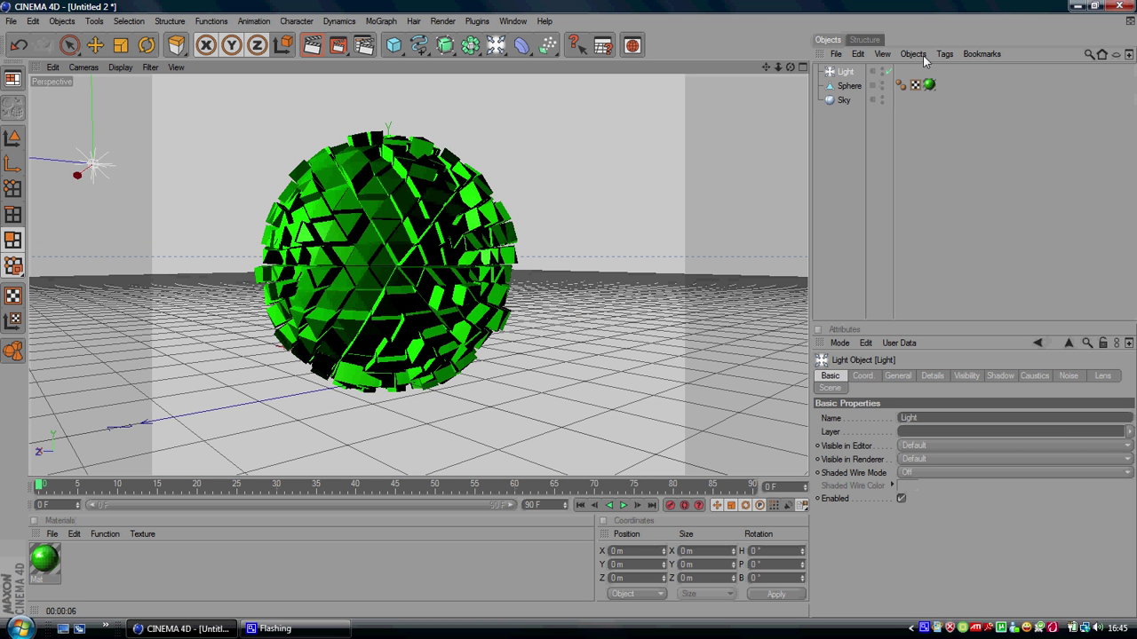
Reposition the light closer above the front of the sphere and render the view to check the lighting
left_click_drag(789, 70, 571, 315)
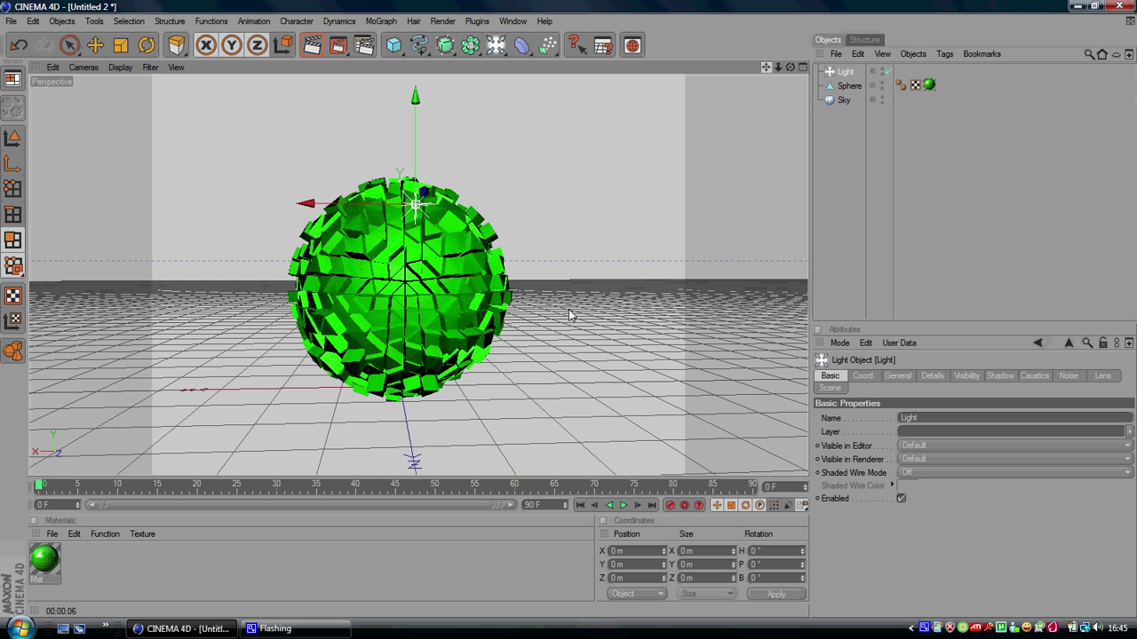
left_click(843, 158)
left_click_drag(779, 68, 572, 311)
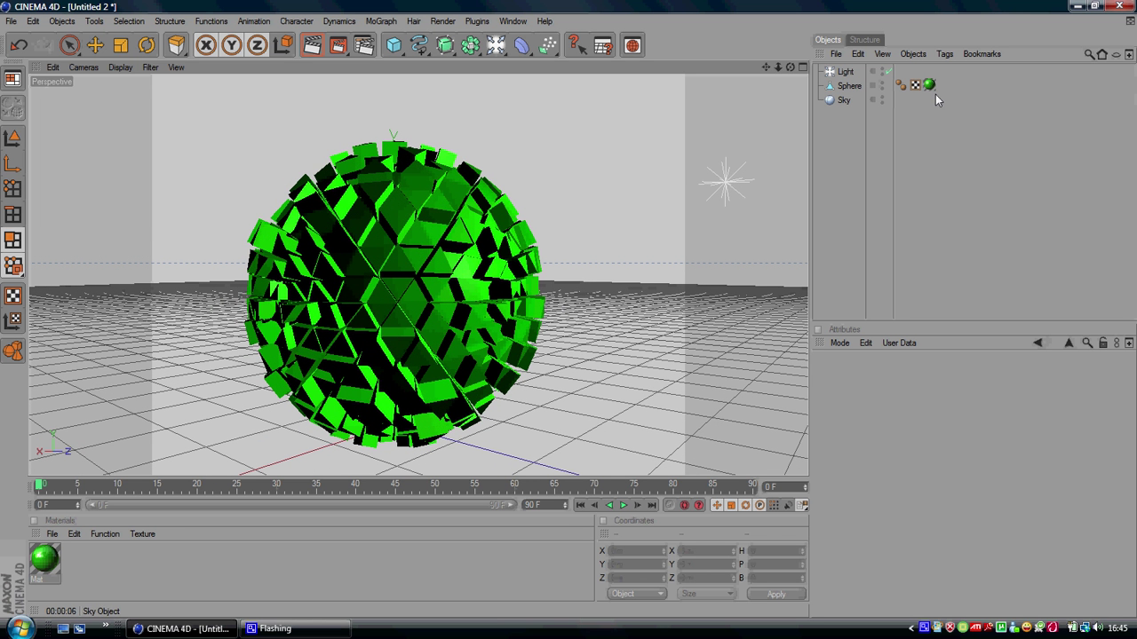
left_click(737, 183)
left_click_drag(709, 178, 580, 112)
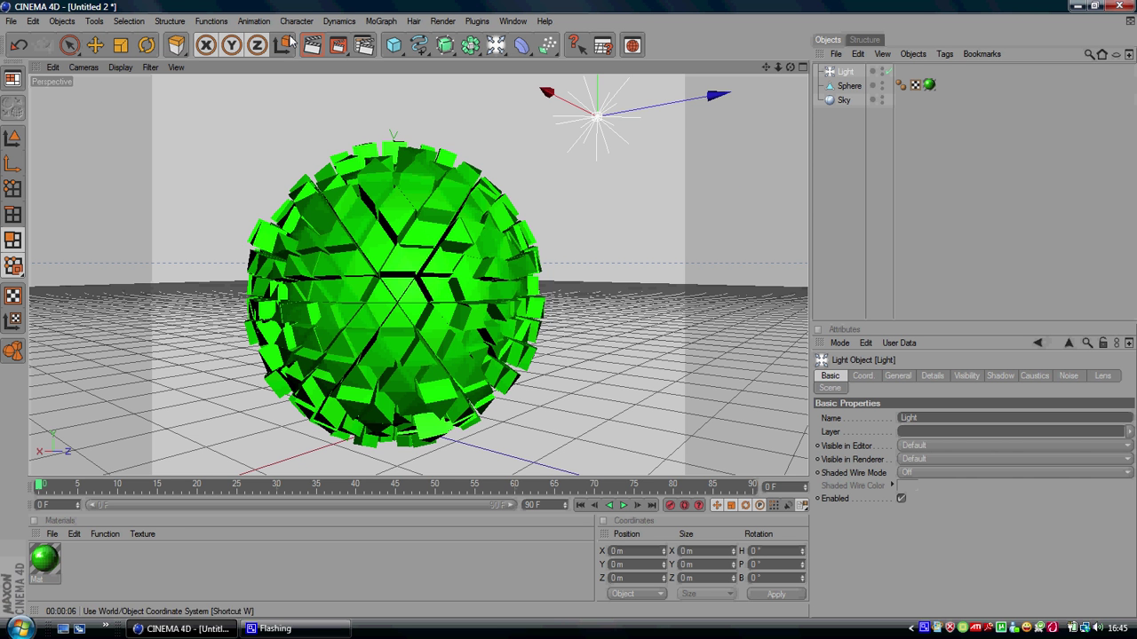
key("ctrl+r")
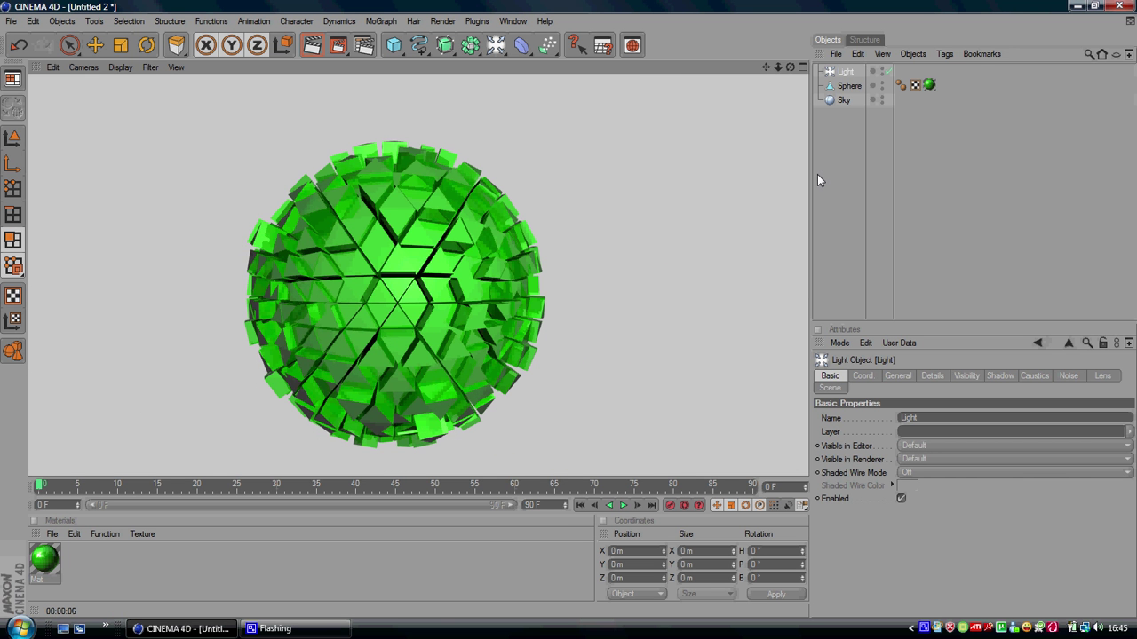
left_click(818, 175)
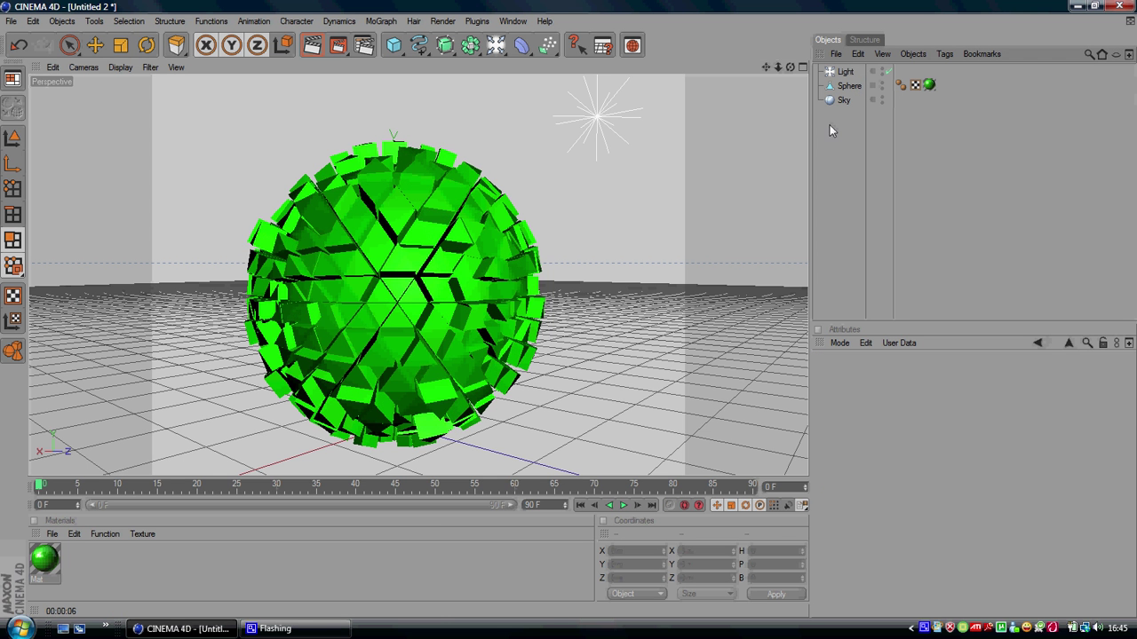
Set the light's shadow type to Shadow Maps (Soft) and render the view
key("9")
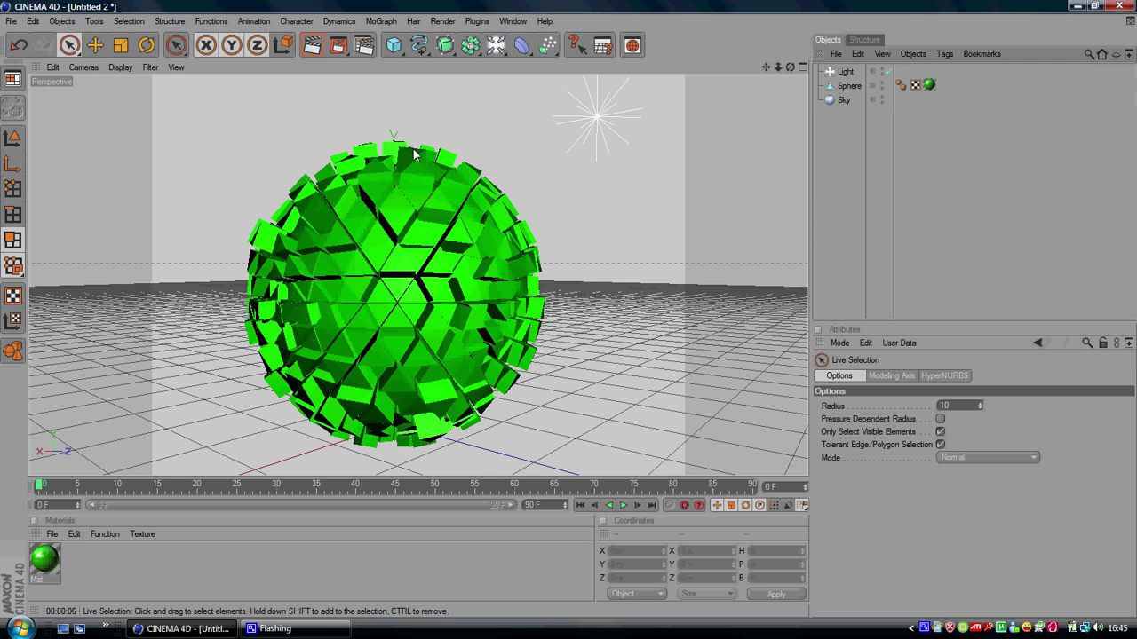
left_click(845, 72)
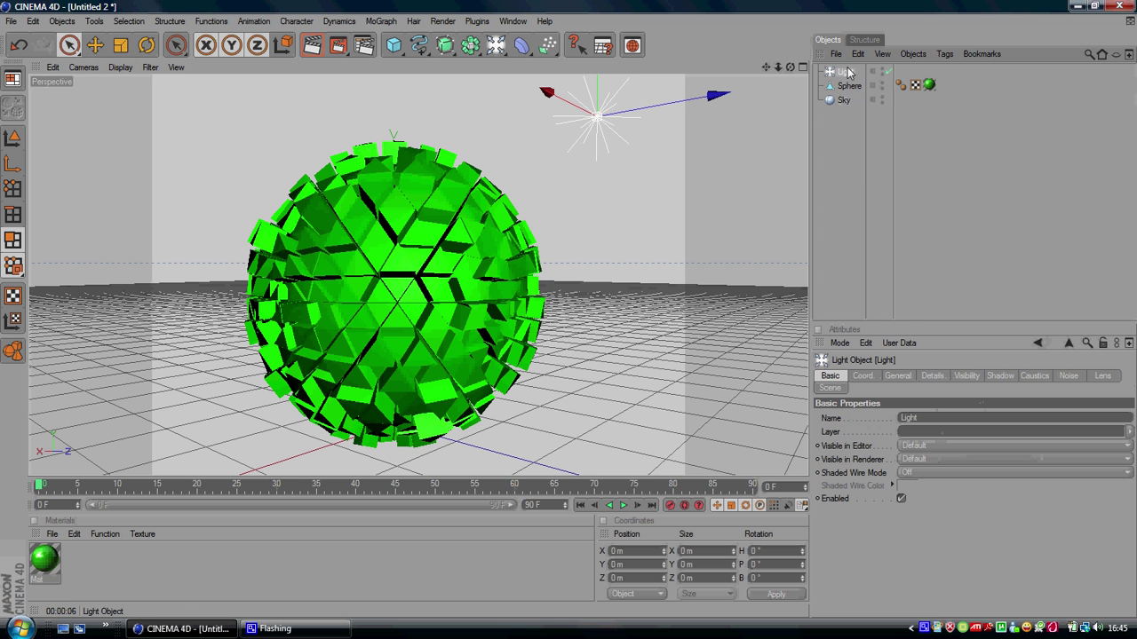
left_click(999, 375)
left_click(879, 418)
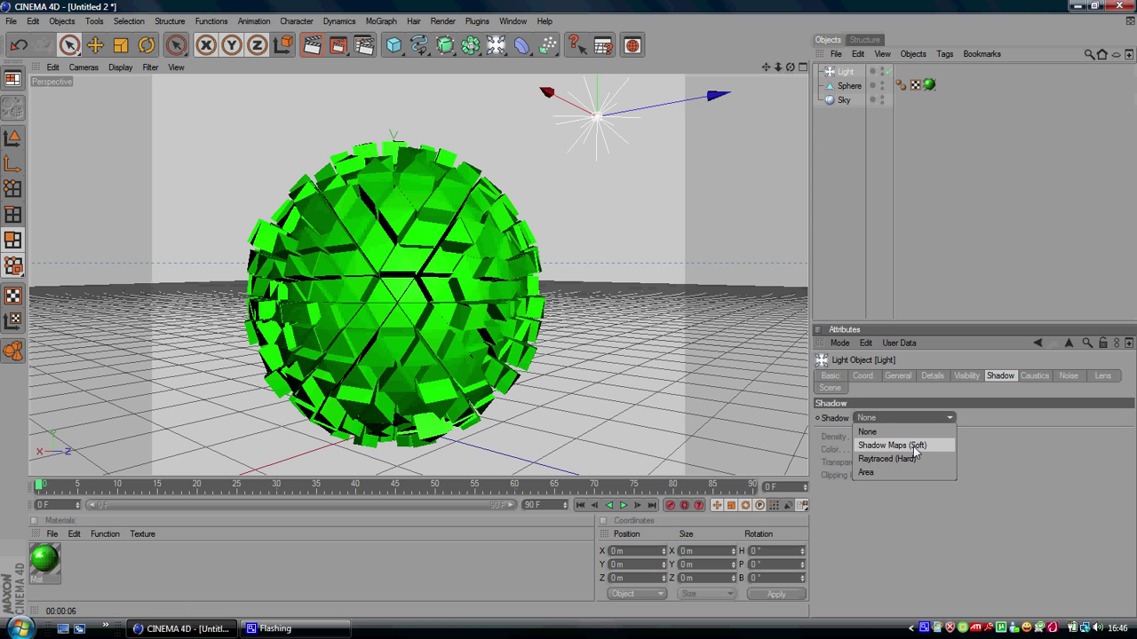
left_click(913, 445)
left_click(849, 144)
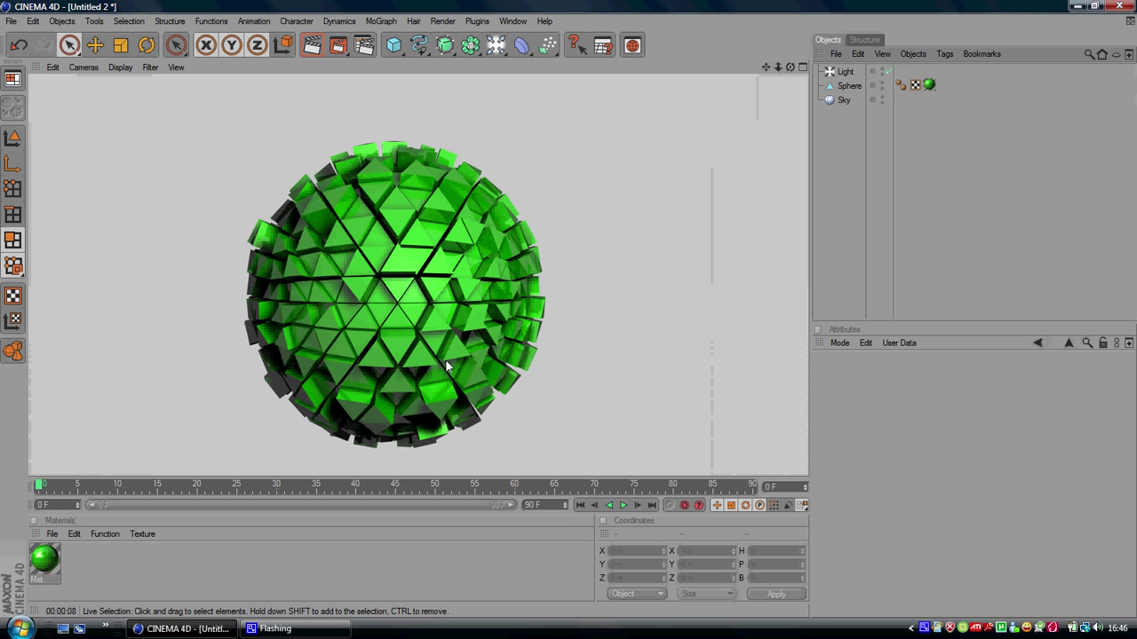
left_click(826, 166)
Set the render output size to 1280 pixels wide by 720 pixels high in the render settings
left_click_drag(791, 68, 611, 311)
left_click(444, 21)
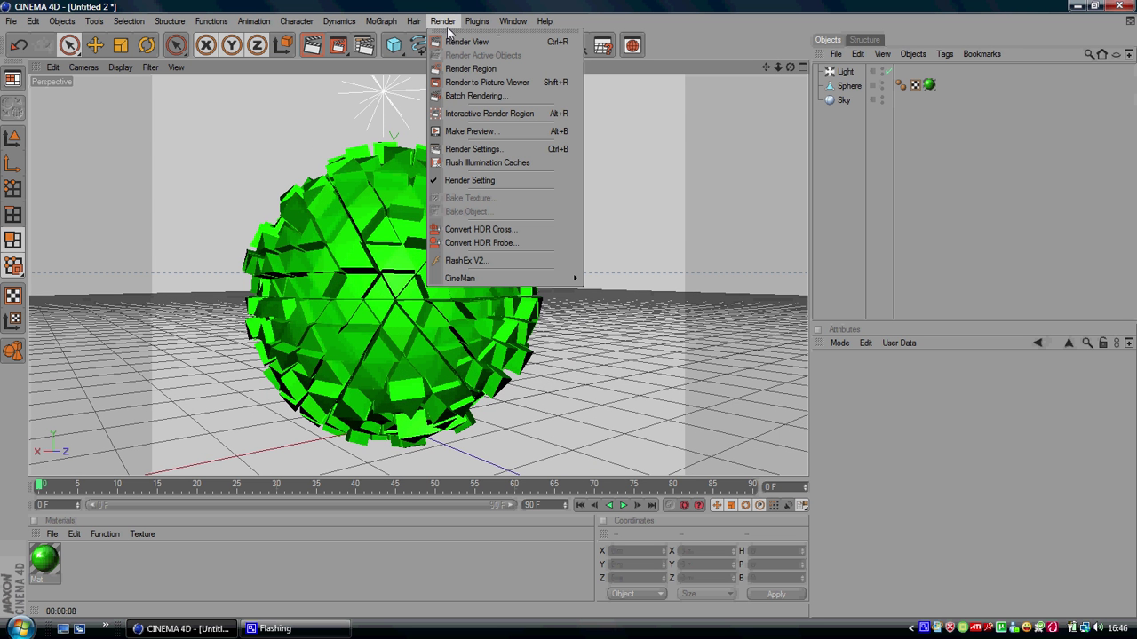
left_click(520, 151)
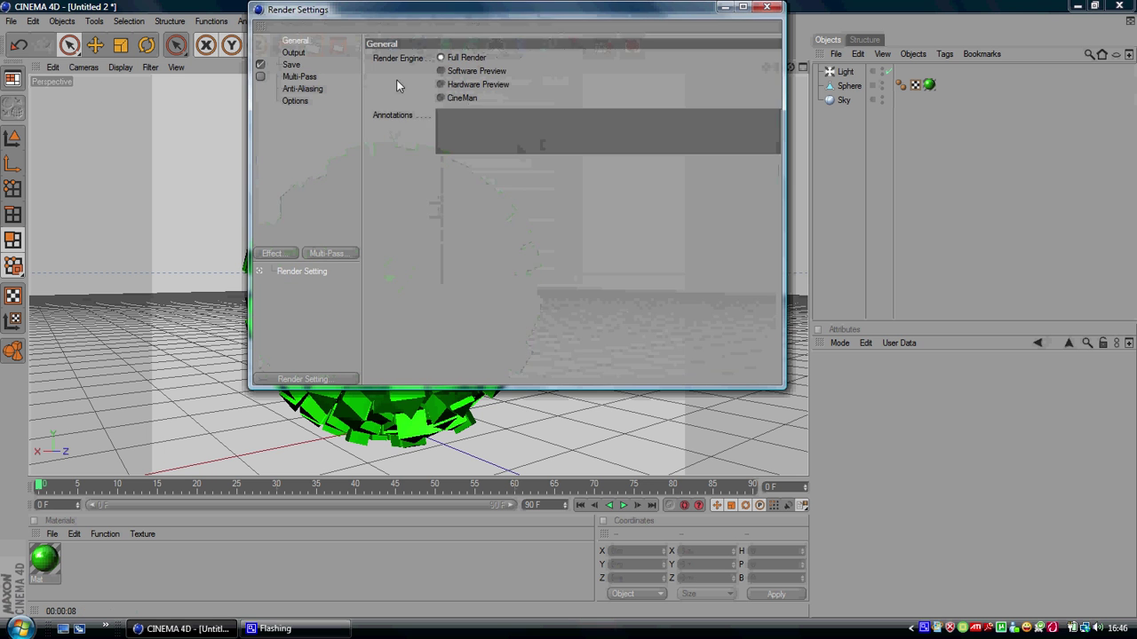
left_click(293, 52)
left_click(295, 41)
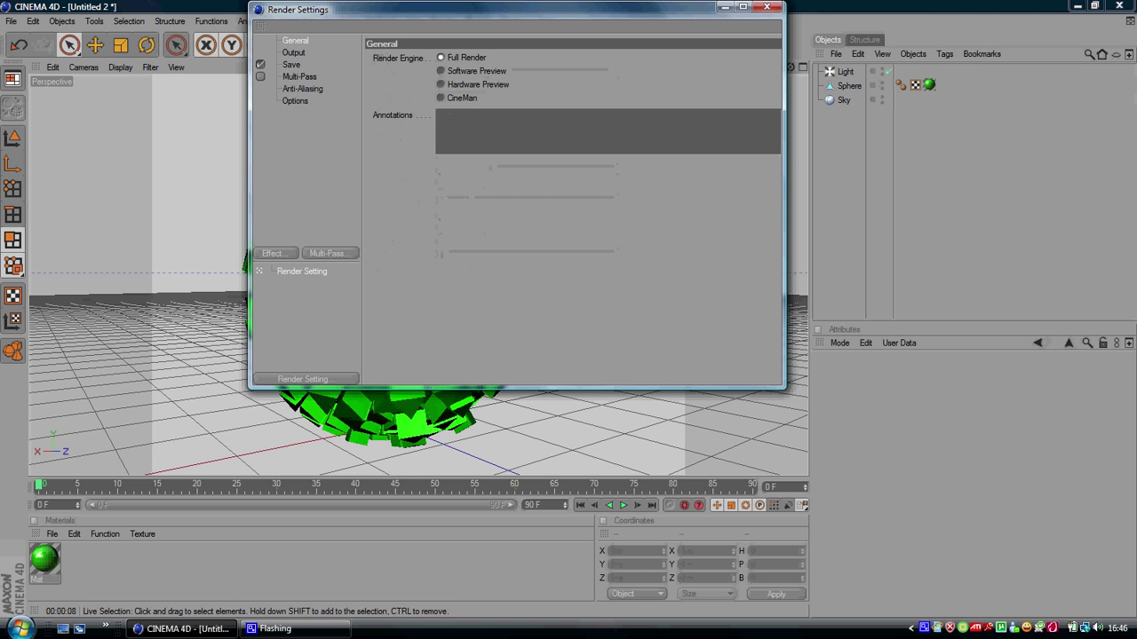
left_click(294, 52)
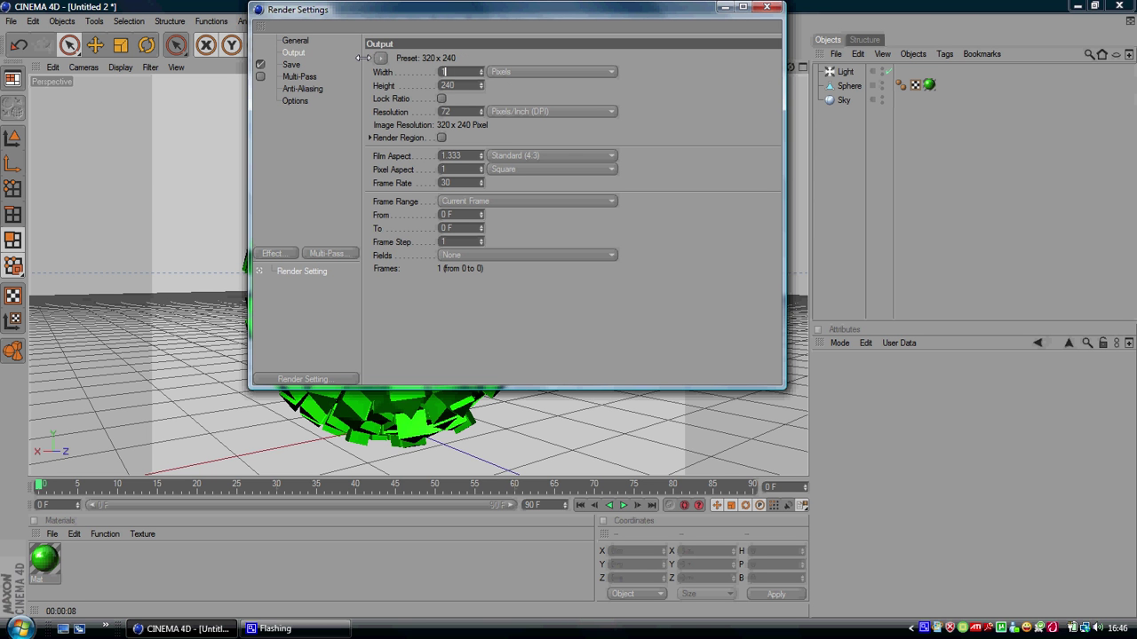
type("128")
key("Caps_Lock")
type("0")
key("Tab")
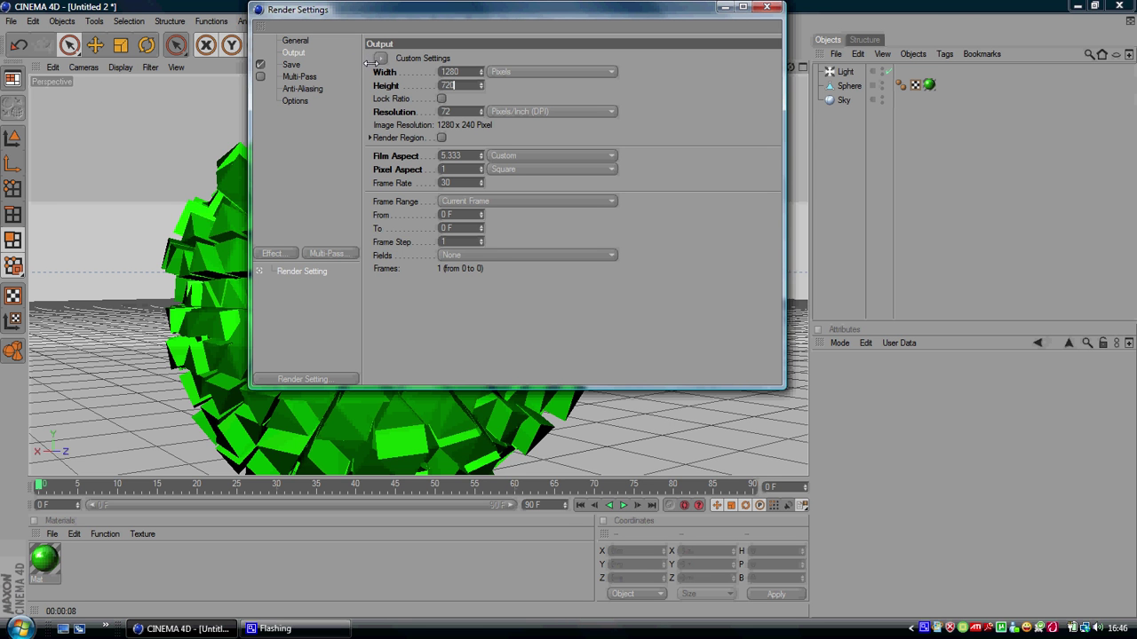
key("Return")
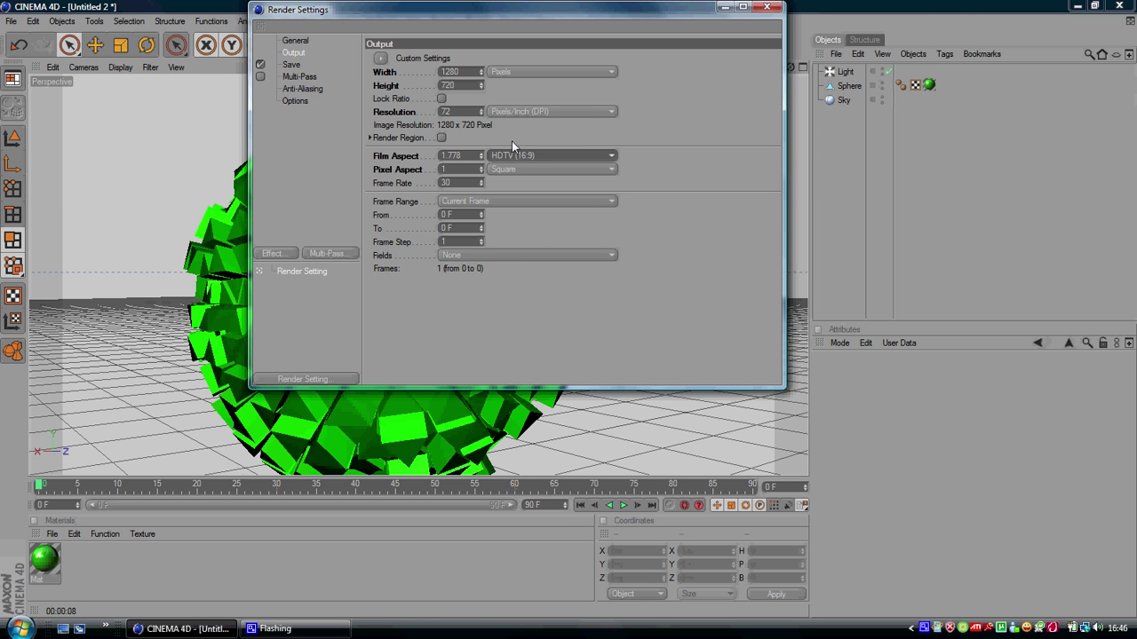
Set the render to save to the desktop as Tutorial in QuickTime PNG format
left_click(292, 65)
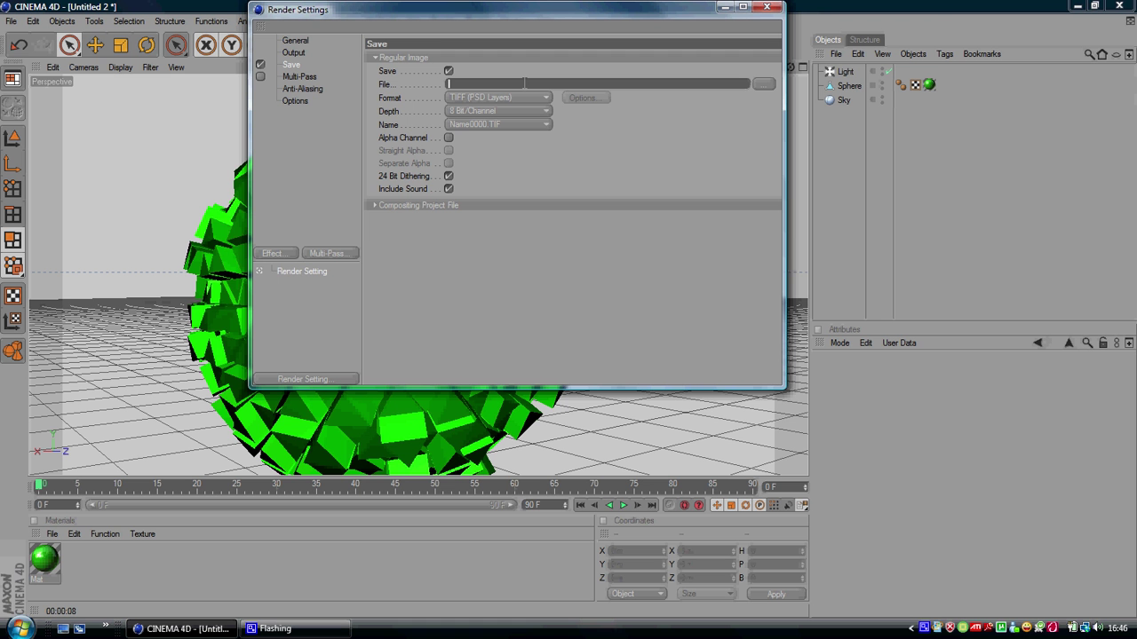
key("Caps_Lock")
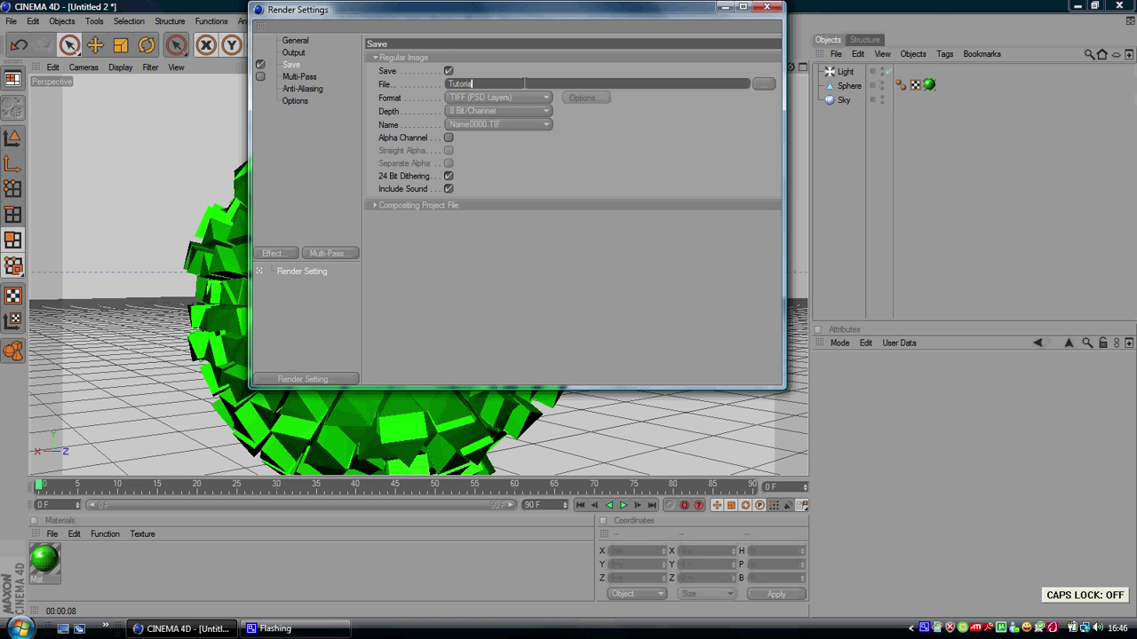
left_click(765, 85)
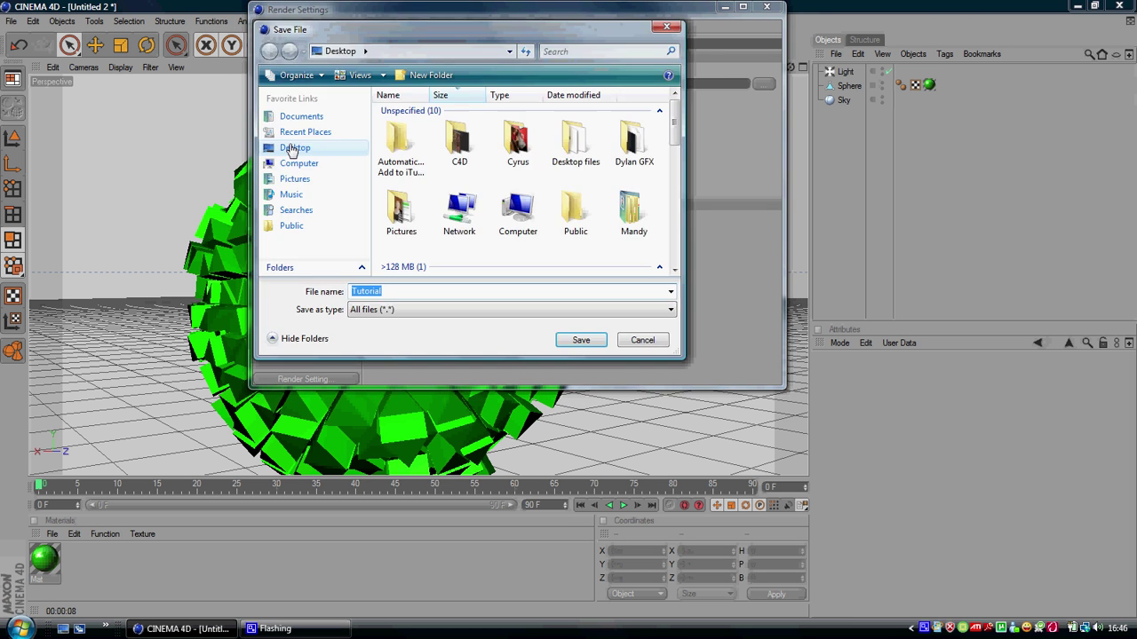
left_click(568, 341)
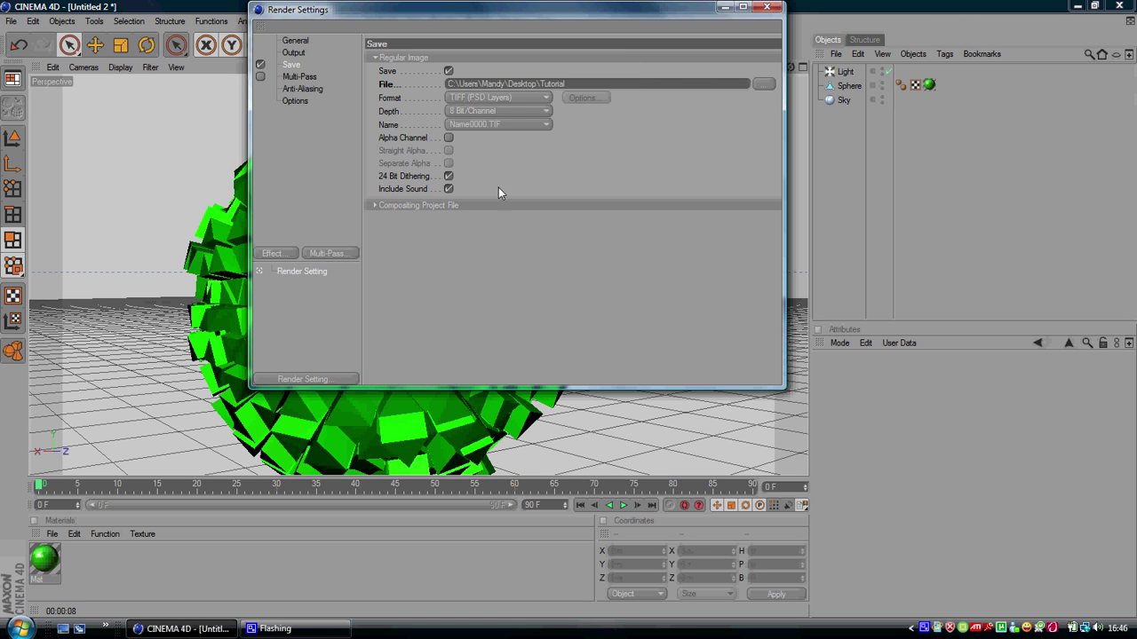
left_click(495, 100)
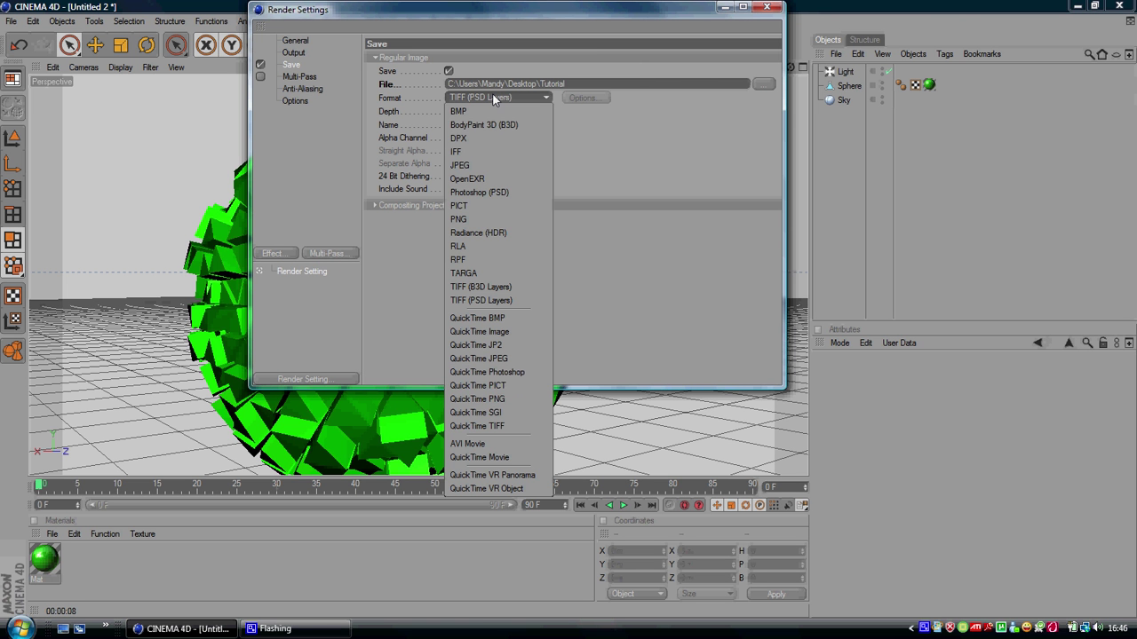
left_click(513, 400)
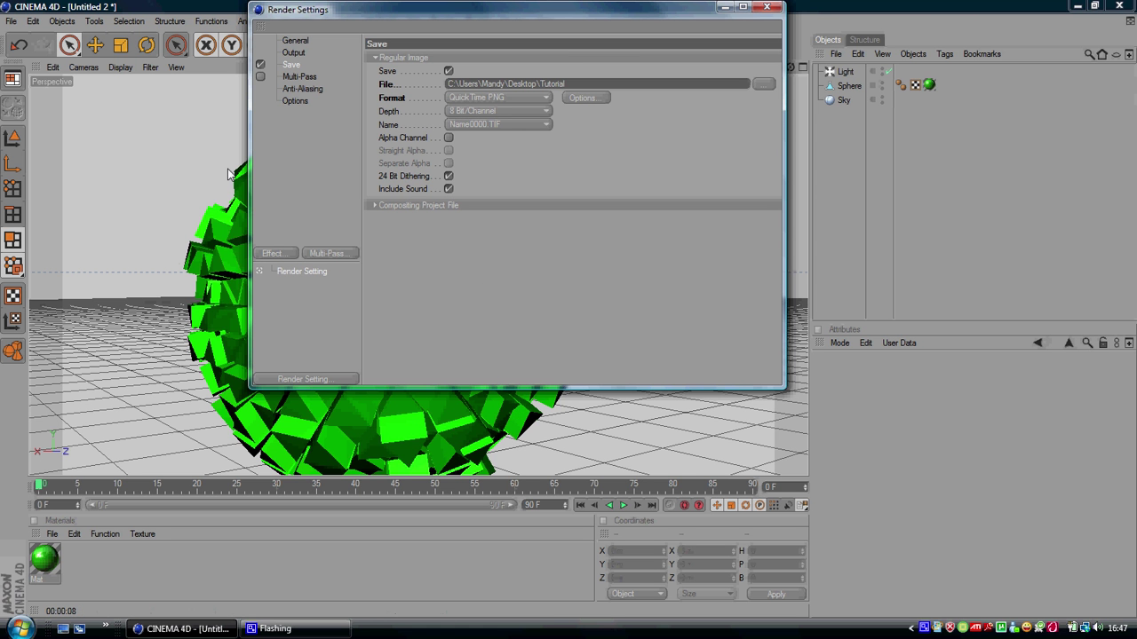
Enable multi-pass rendering with Separate Lights set to None
left_click(296, 76)
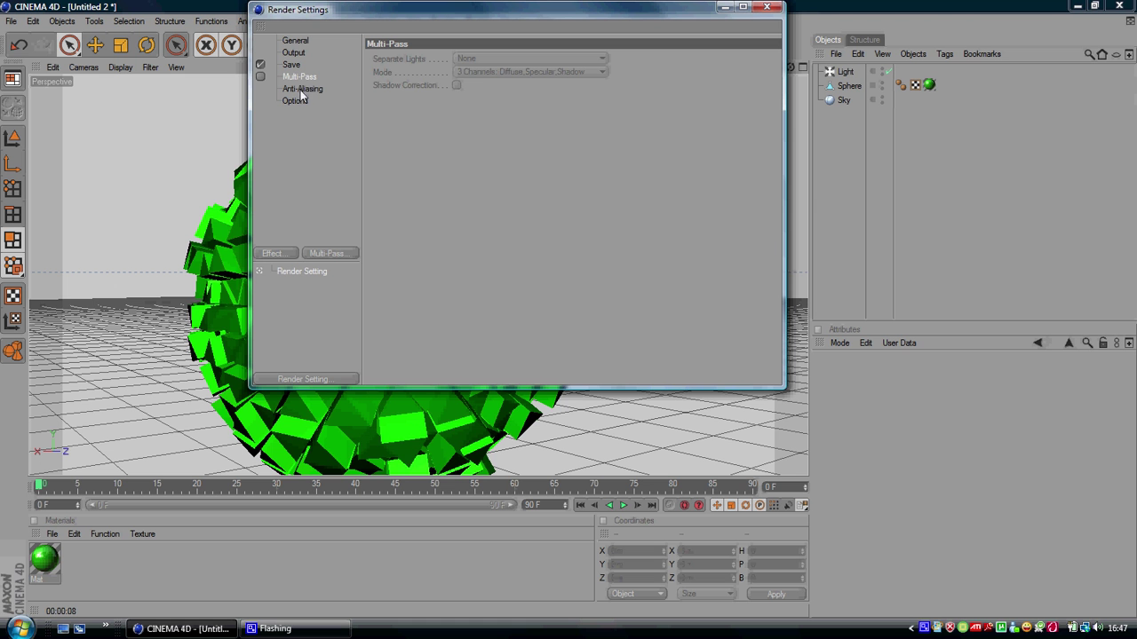
left_click(262, 76)
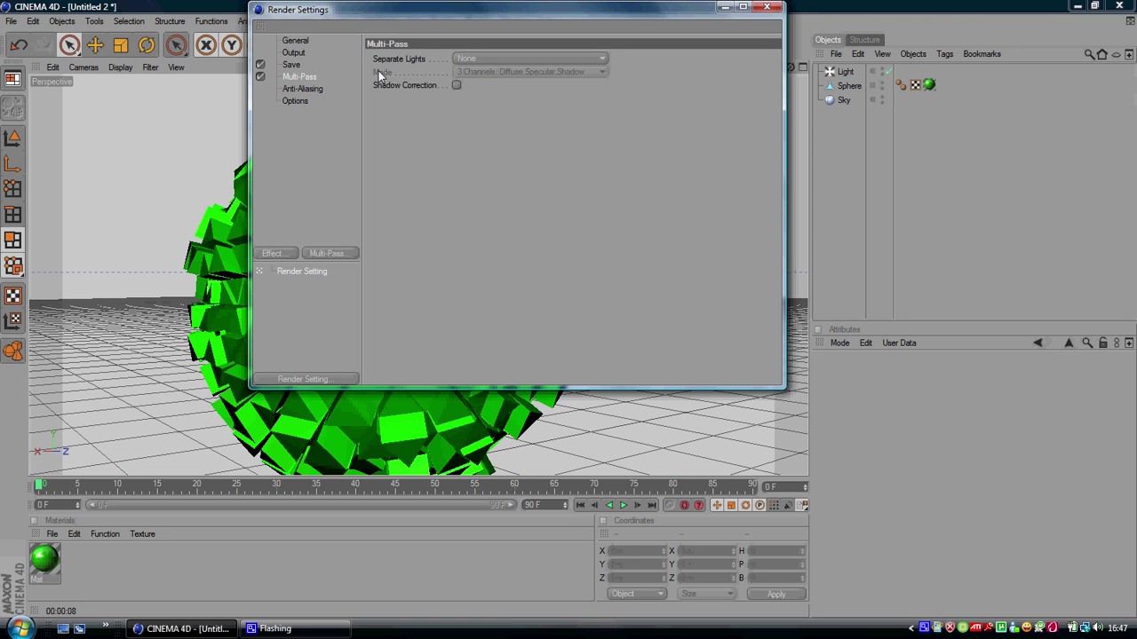
left_click(479, 58)
left_click(480, 86)
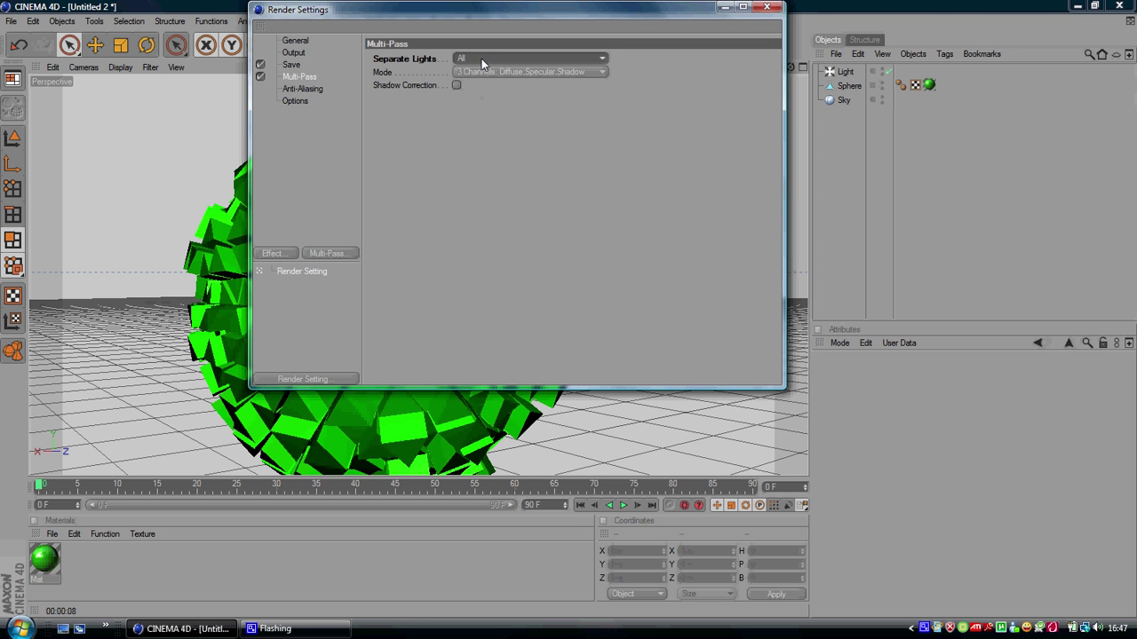
left_click(481, 59)
left_click(494, 73)
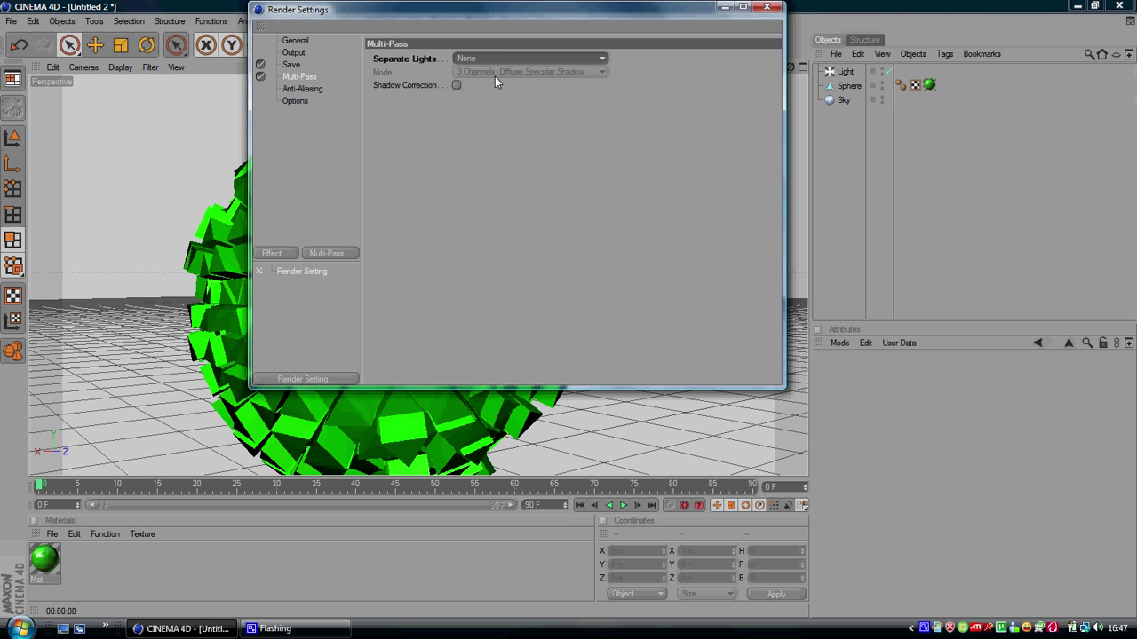
Try the Best anti-aliasing mode and look through its minimum level options
left_click(300, 88)
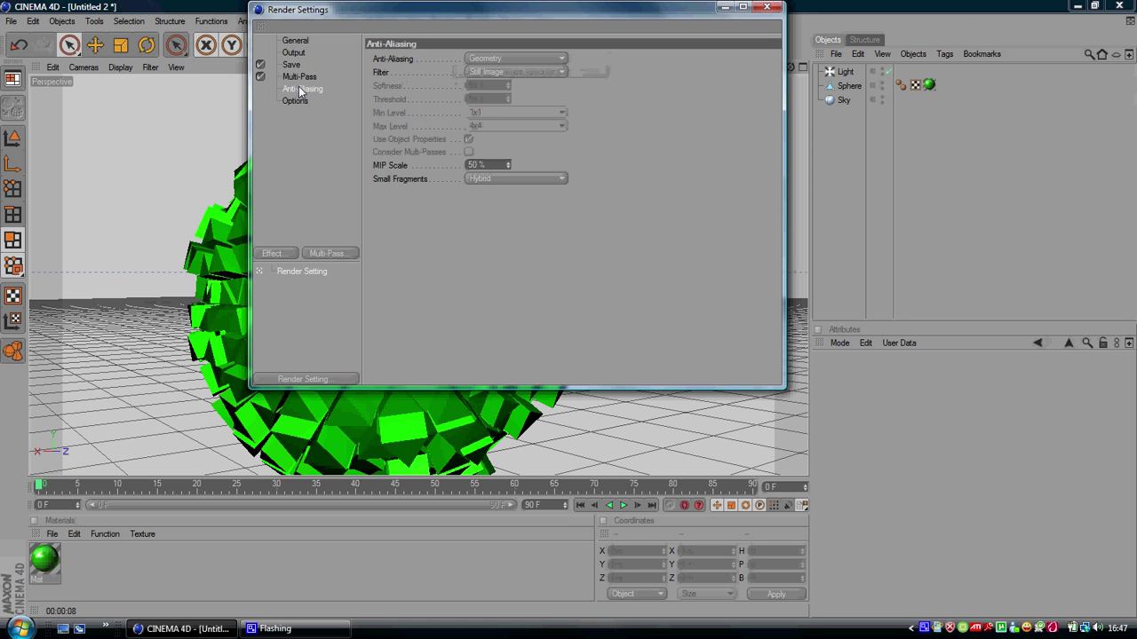
left_click(515, 58)
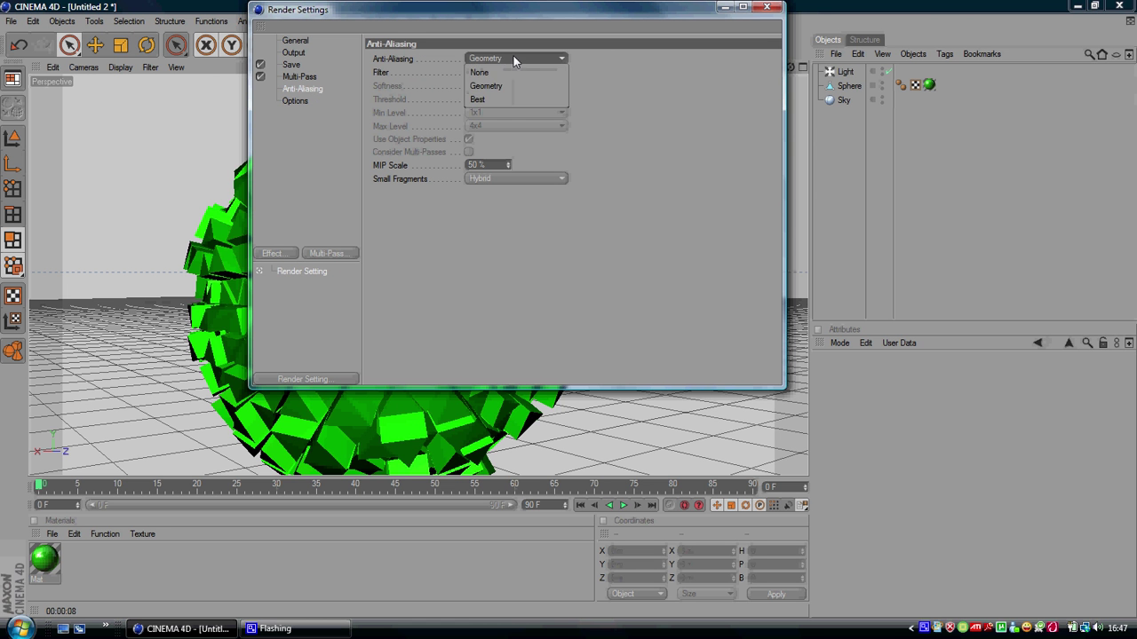
left_click(511, 96)
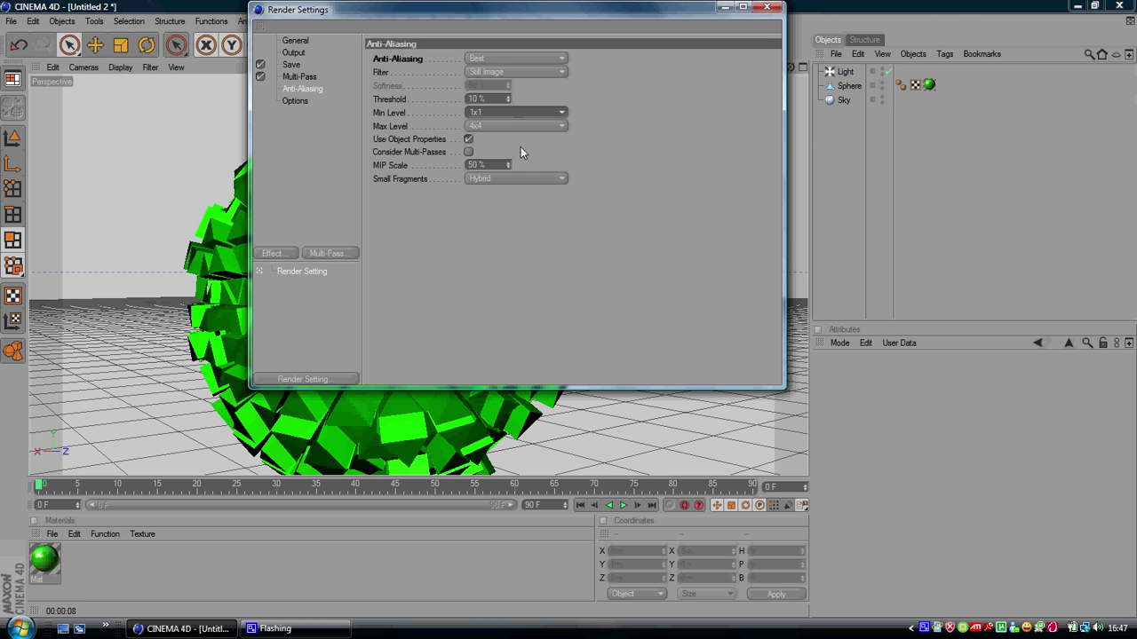
left_click(507, 114)
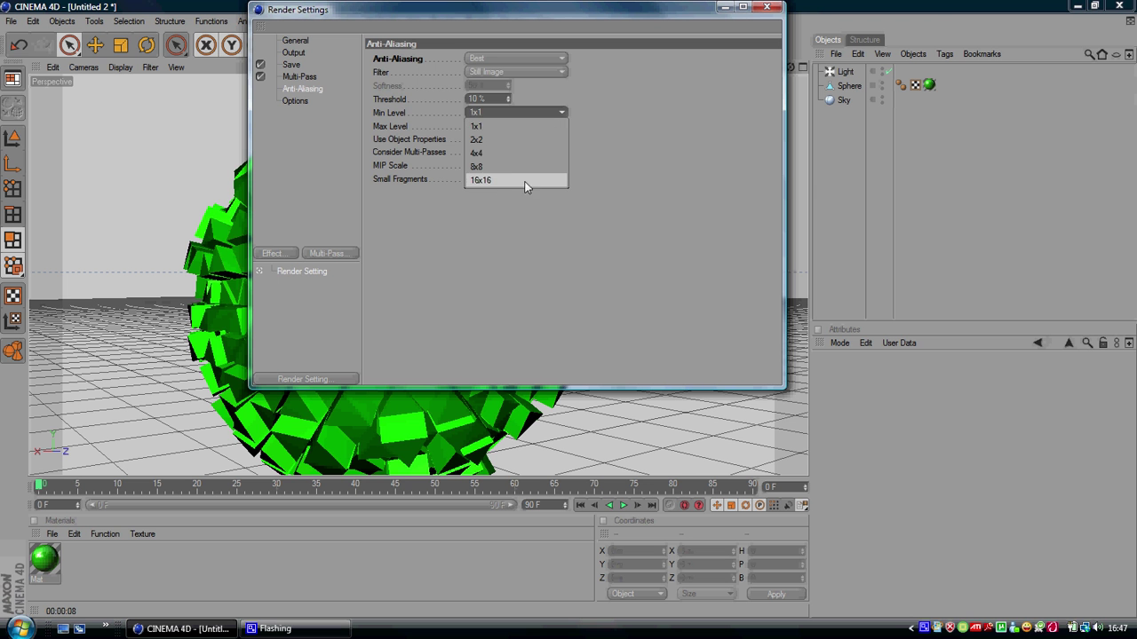
left_click(622, 152)
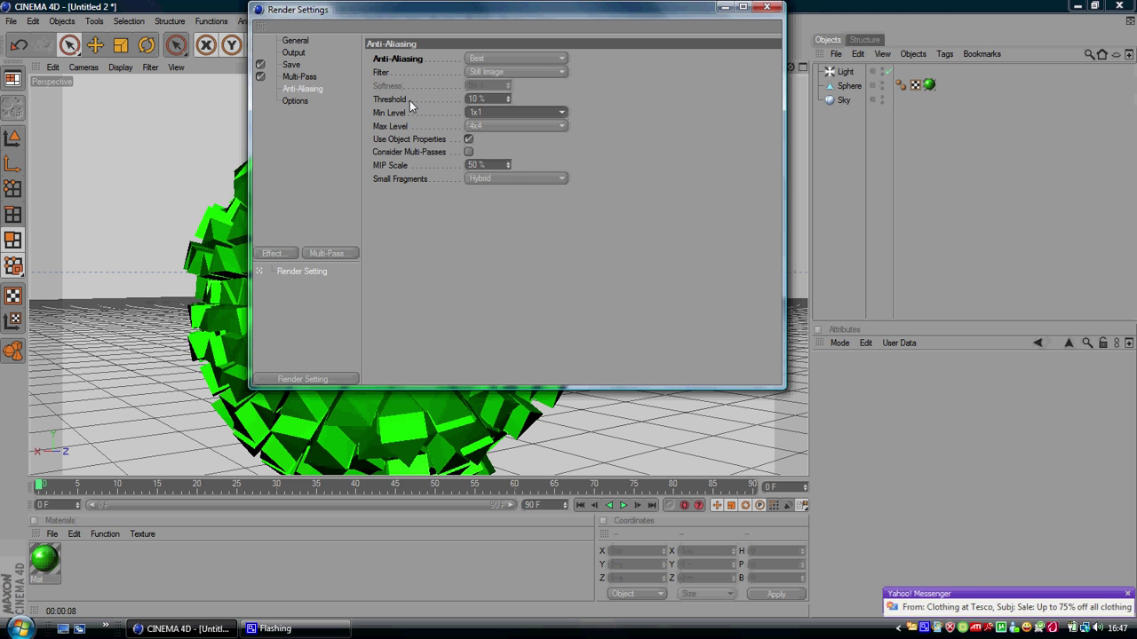
Set anti-aliasing to None and close the render settings
left_click(533, 59)
left_click(529, 72)
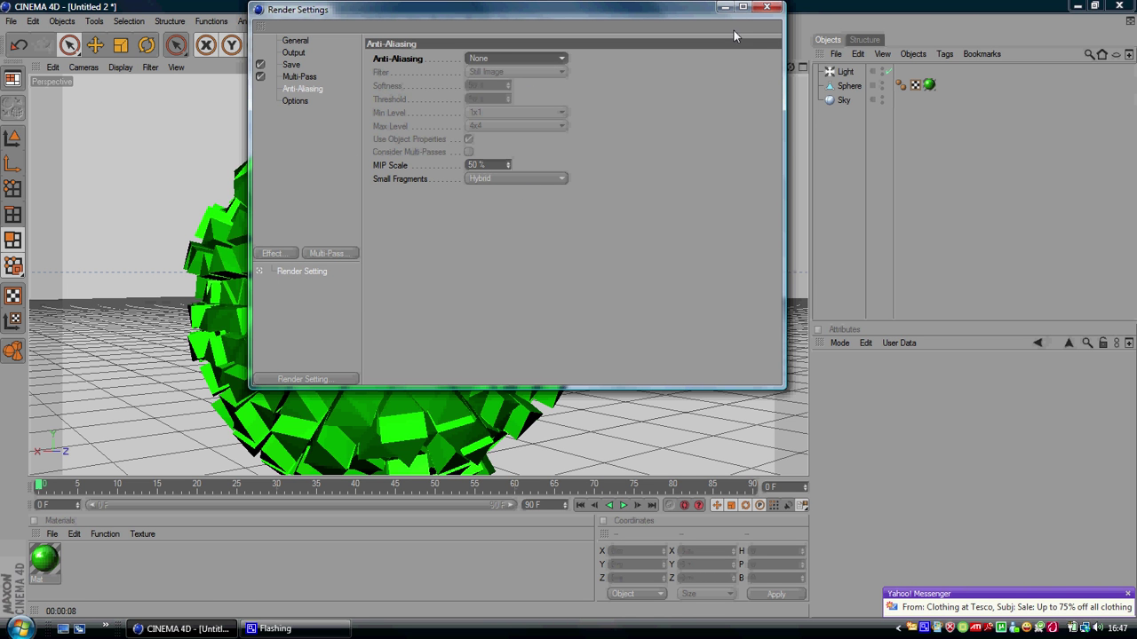
left_click(766, 7)
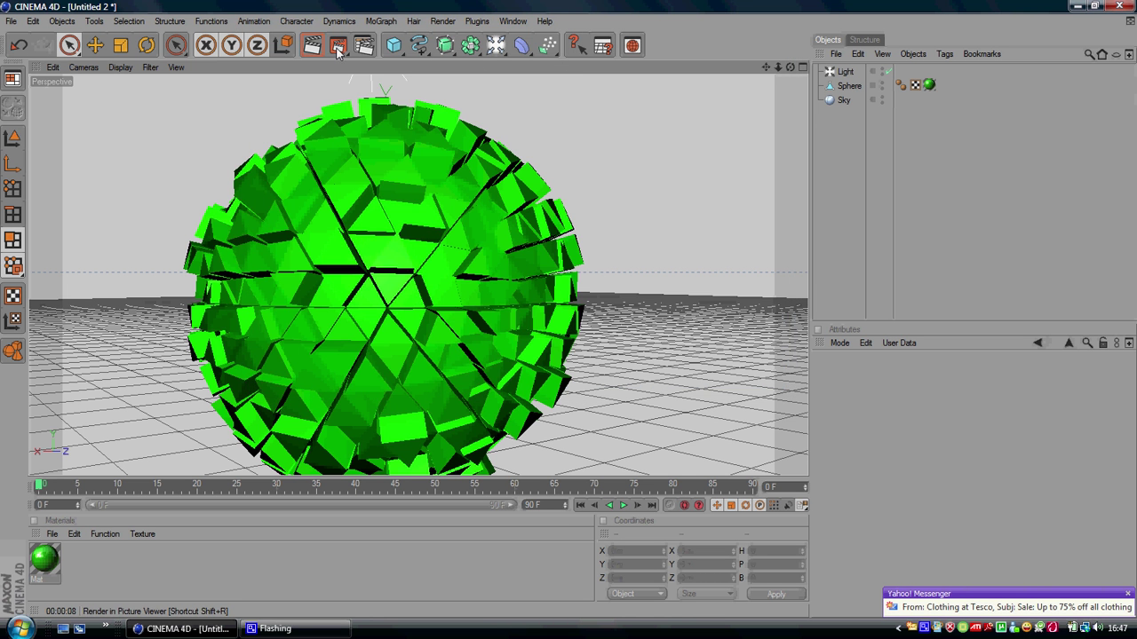
left_click_drag(337, 51, 351, 112)
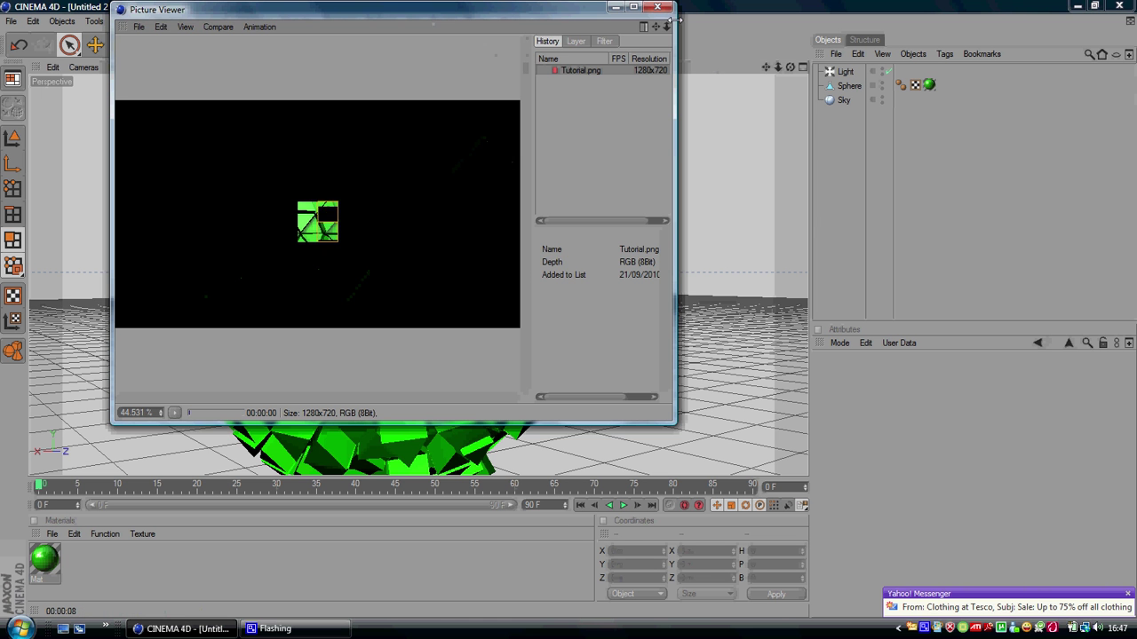
left_click(657, 7)
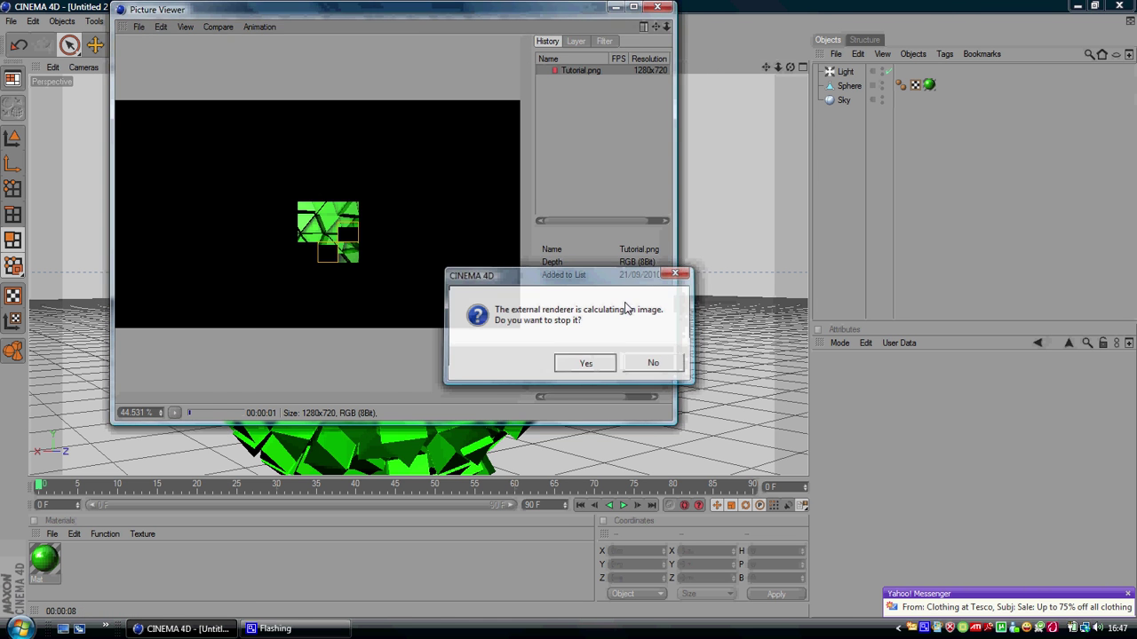
key("Return")
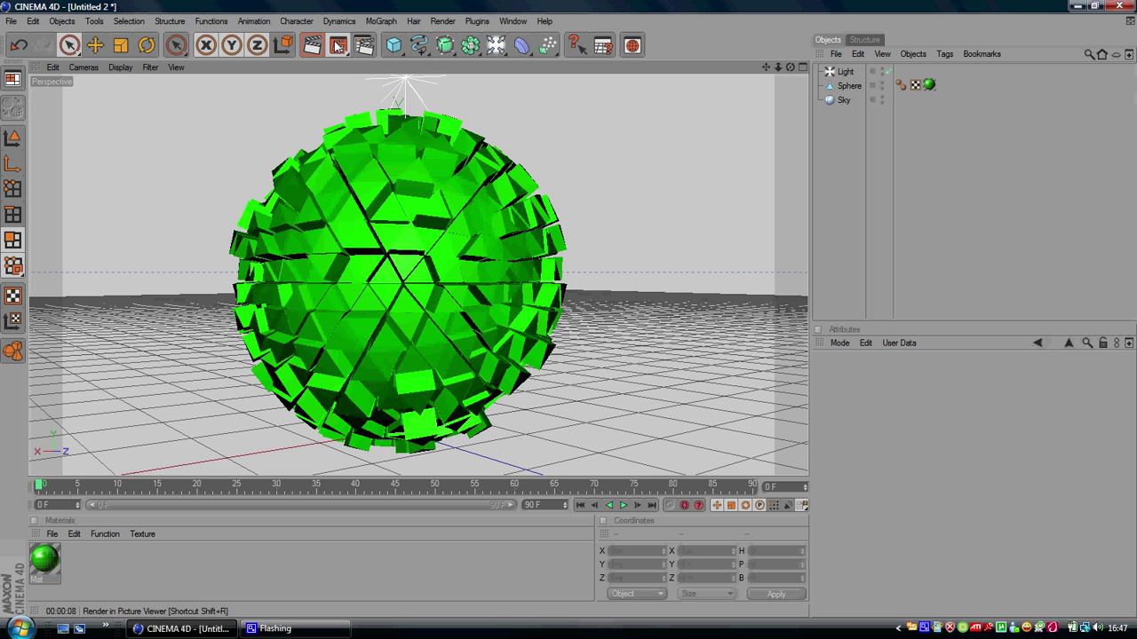
Fit the whole sphere within the frame and render the final image to the Picture Viewer
left_click_drag(338, 46, 411, 111)
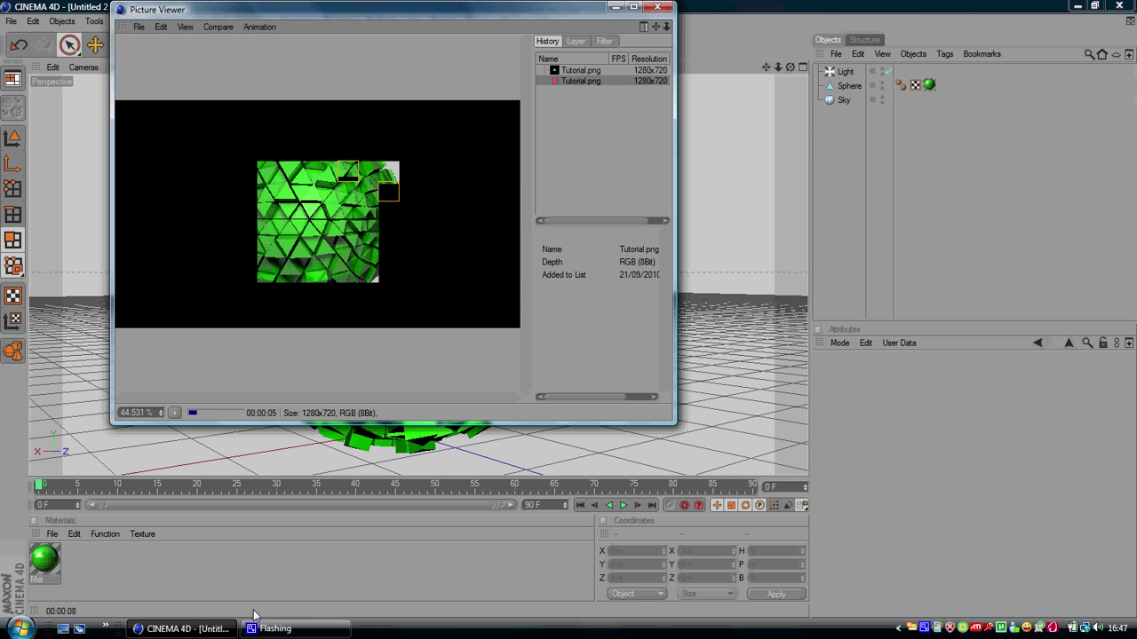
right_click(924, 628)
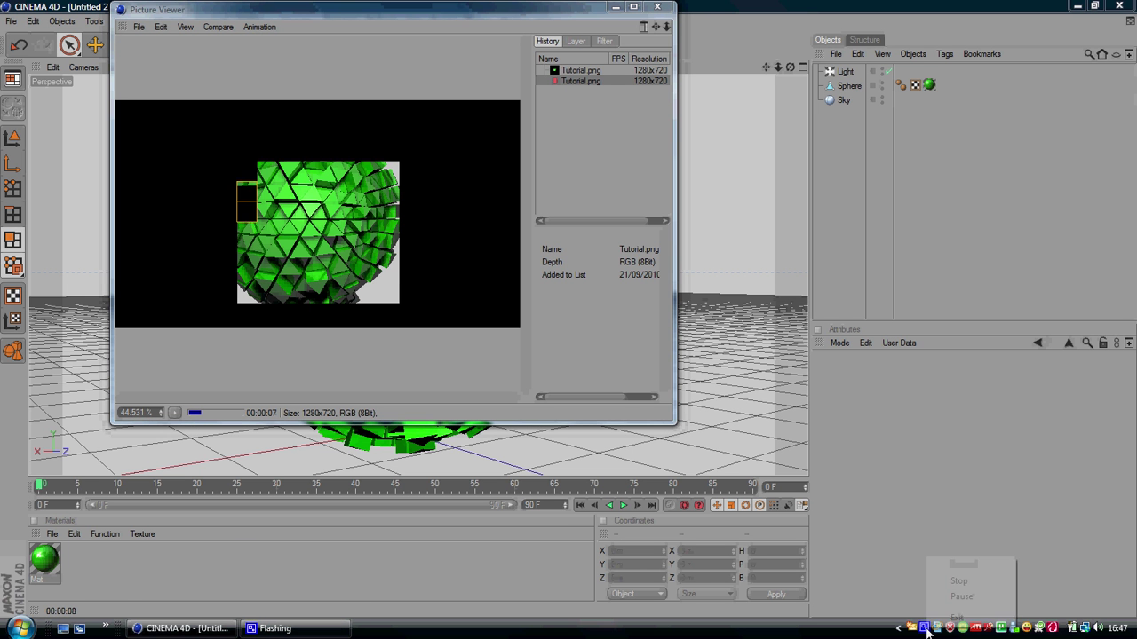
left_click(926, 633)
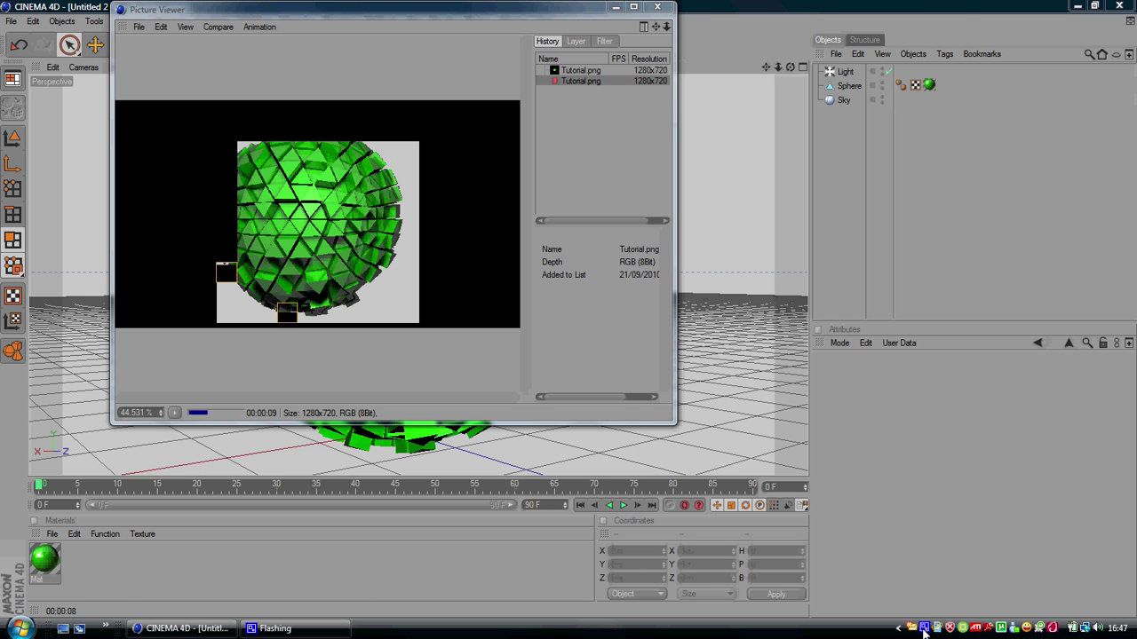
double_click(926, 628)
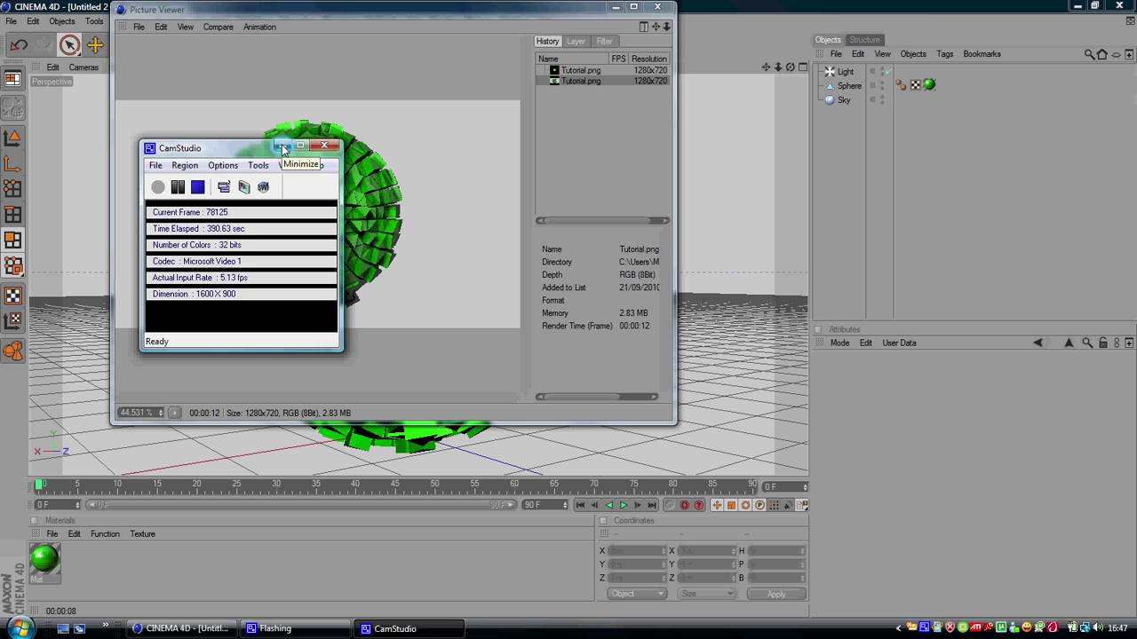
left_click(281, 146)
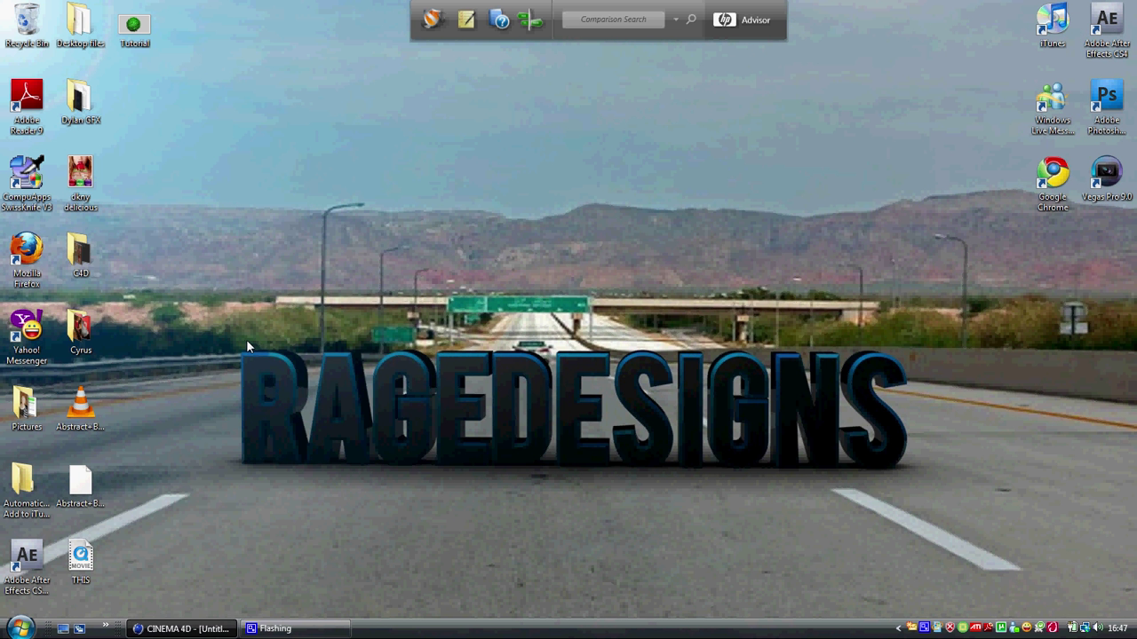
Open the rendered Tutorial image from the desktop in Windows Photo Gallery
right_click(152, 27)
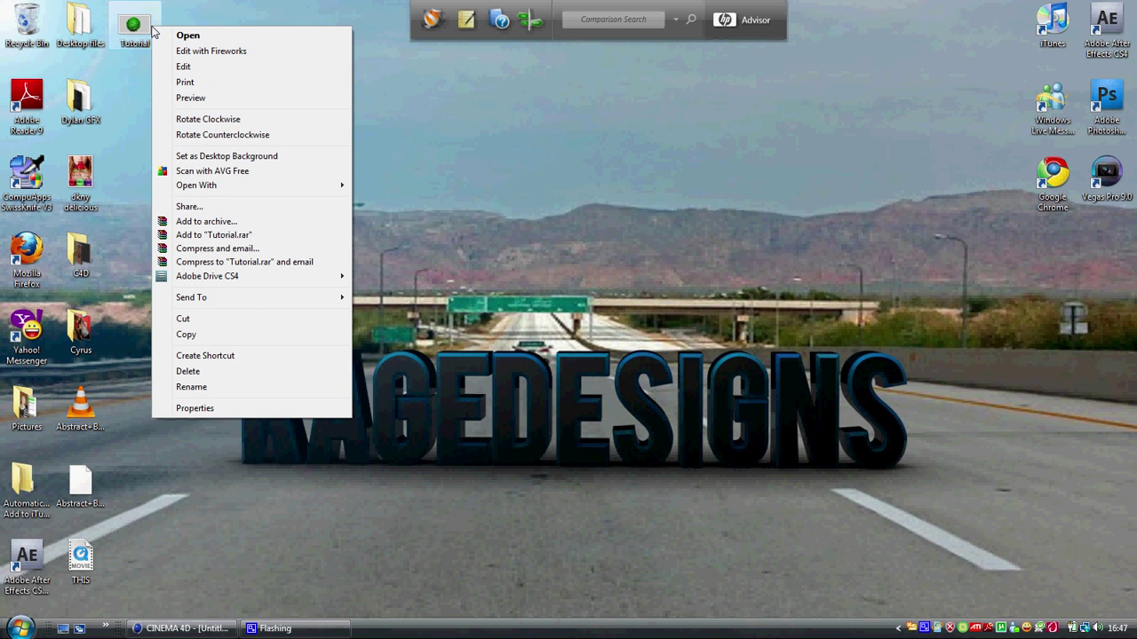
mouse_move(345, 187)
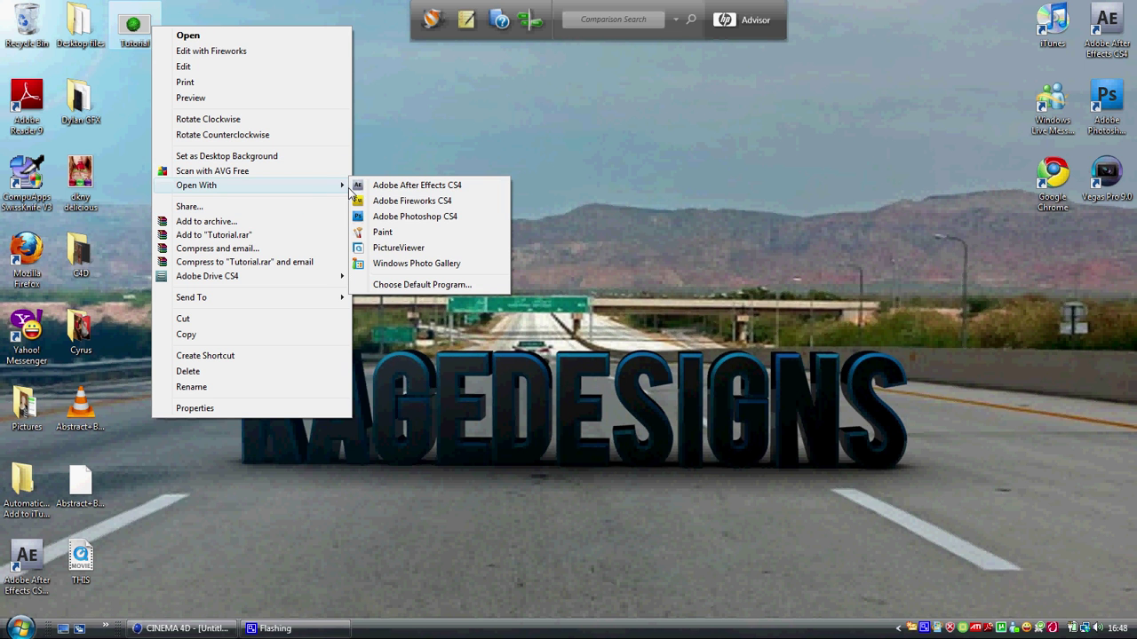
left_click(444, 262)
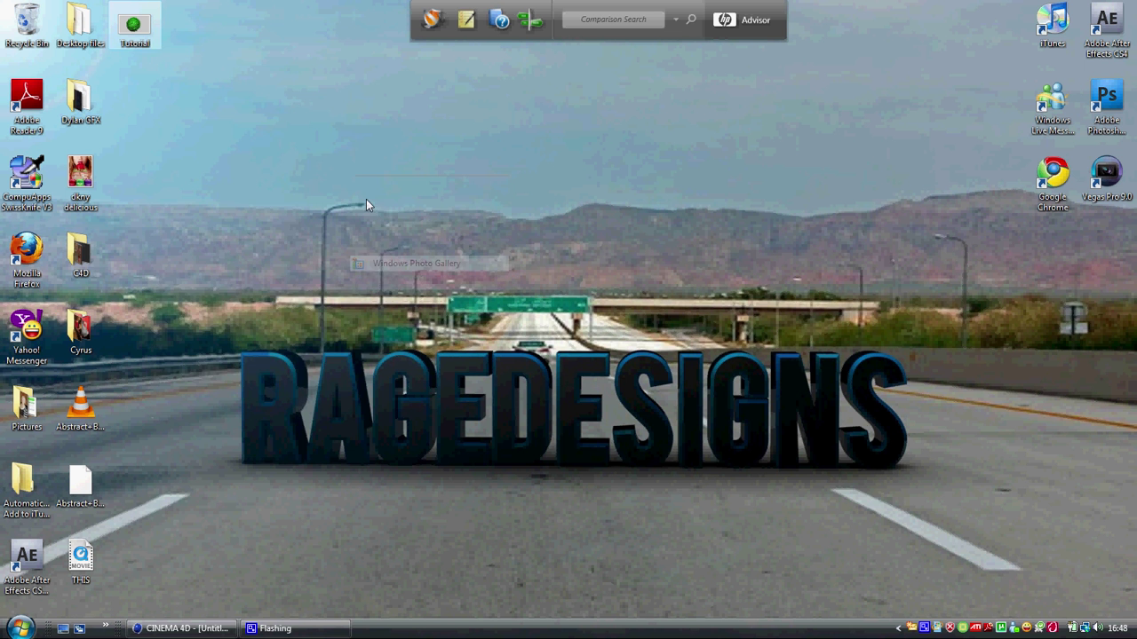